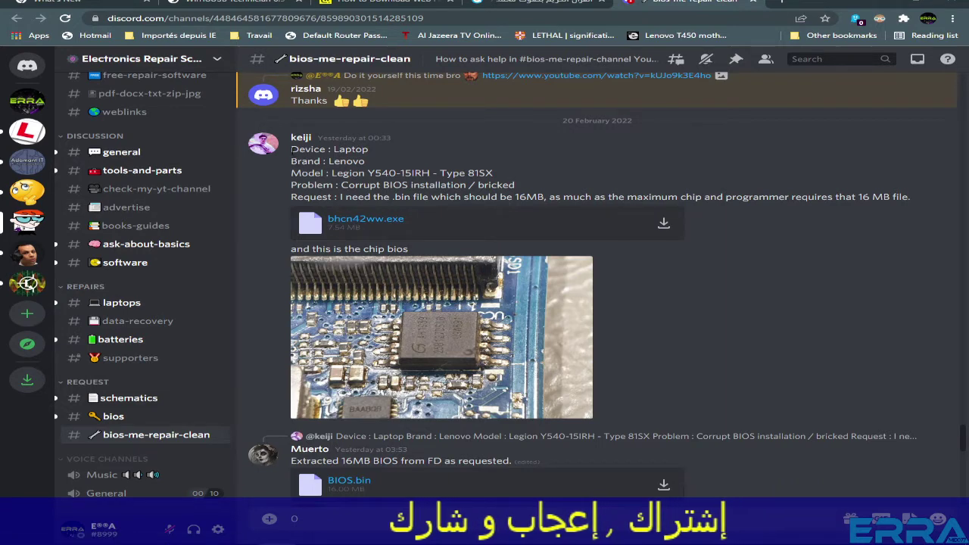
Read through the Legion Y540 BIOS request thread and highlight 'FD' in the reply
left_click_drag(291, 149, 699, 206)
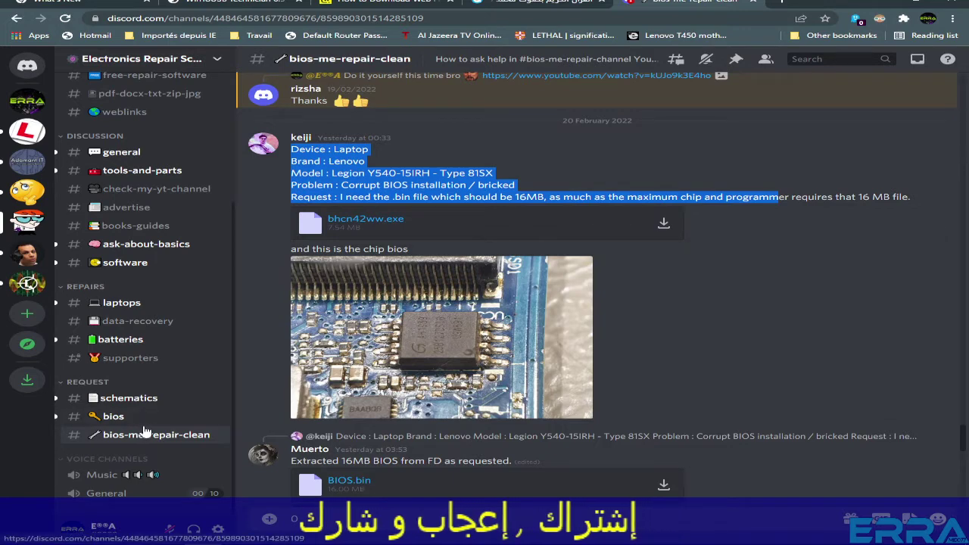
left_click(846, 345)
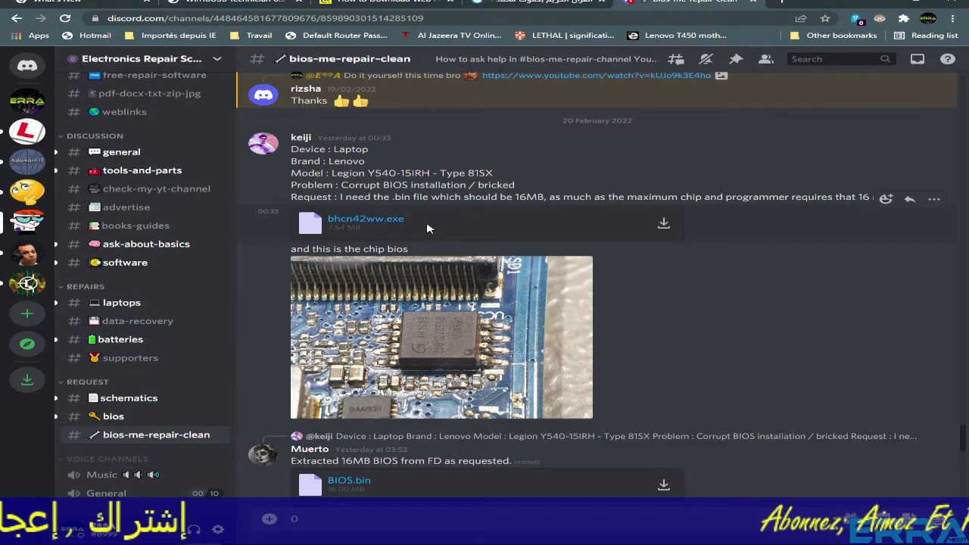
scroll(386, 286, "down", 5)
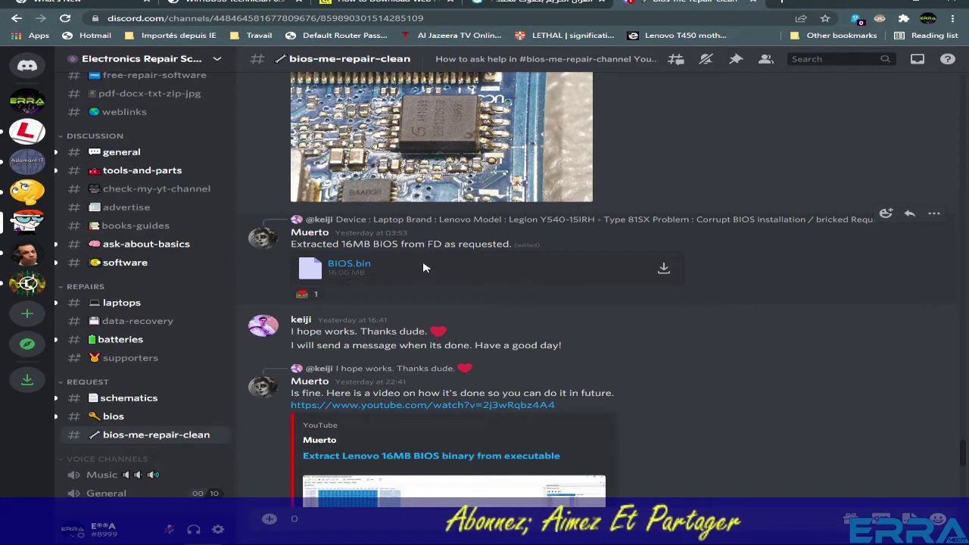
scroll(424, 267, "up", 10)
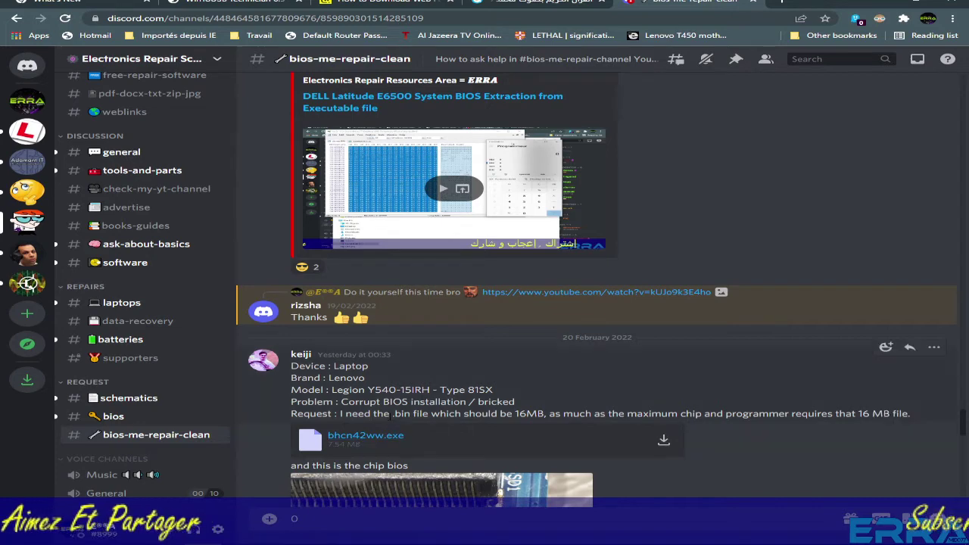
scroll(424, 434, "down", 4)
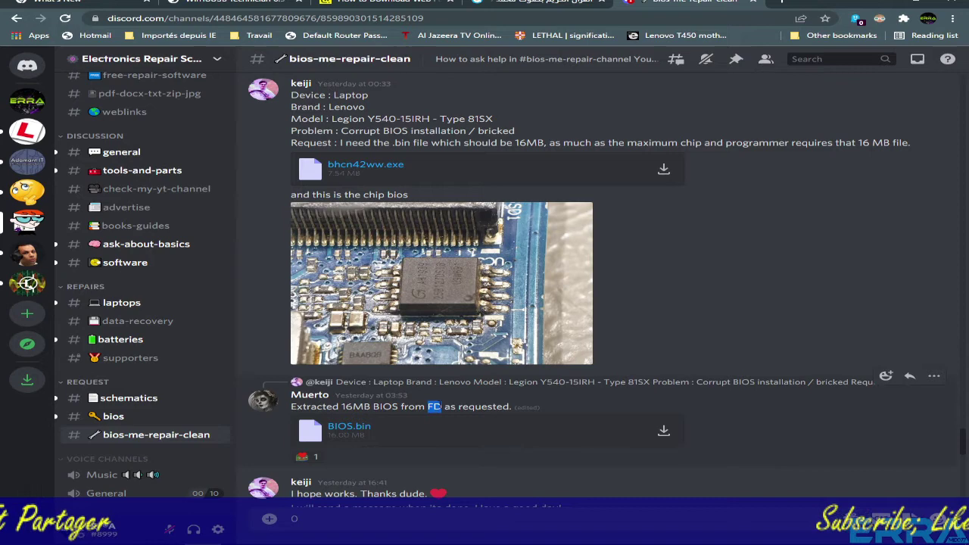
double_click(434, 406)
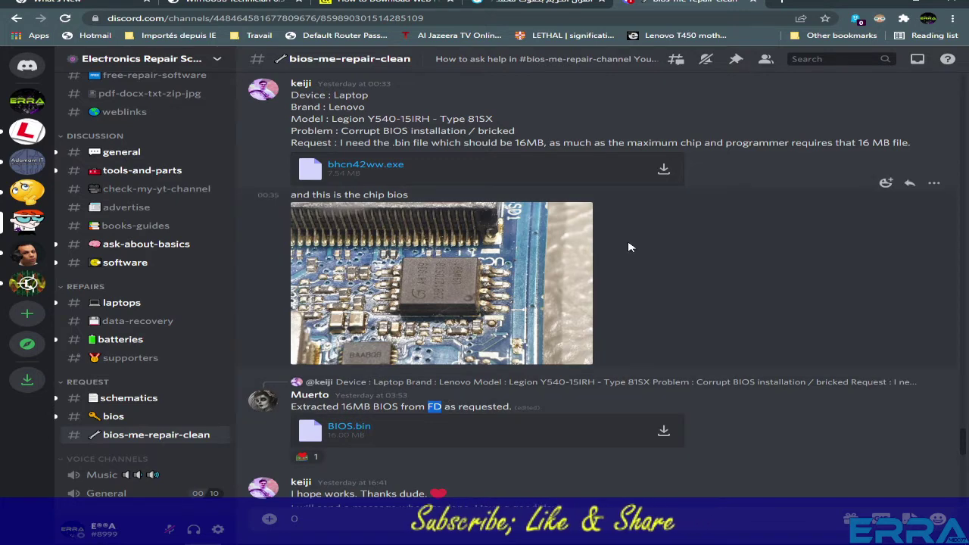
Download bhcn42ww.exe past the warning into a new Desktop folder named Demo
left_click(665, 169)
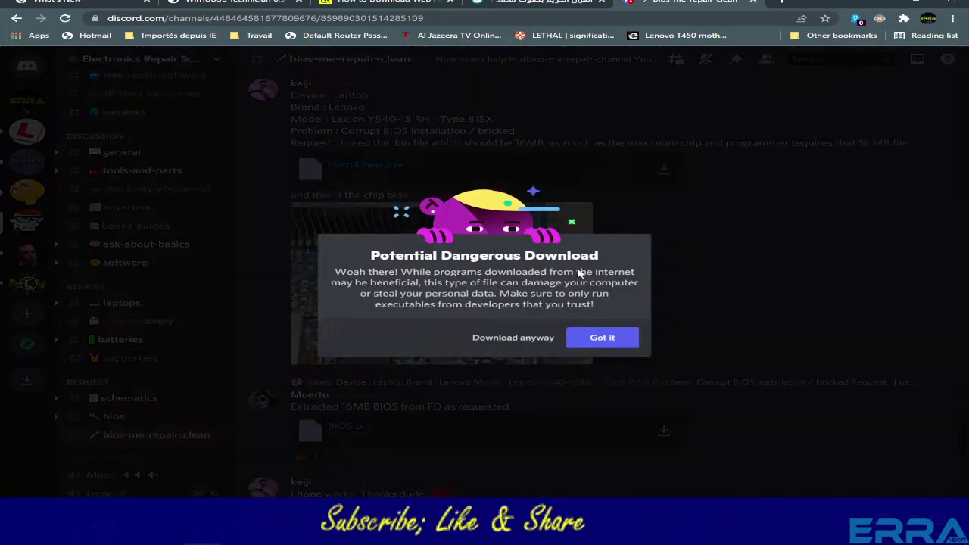
left_click(511, 338)
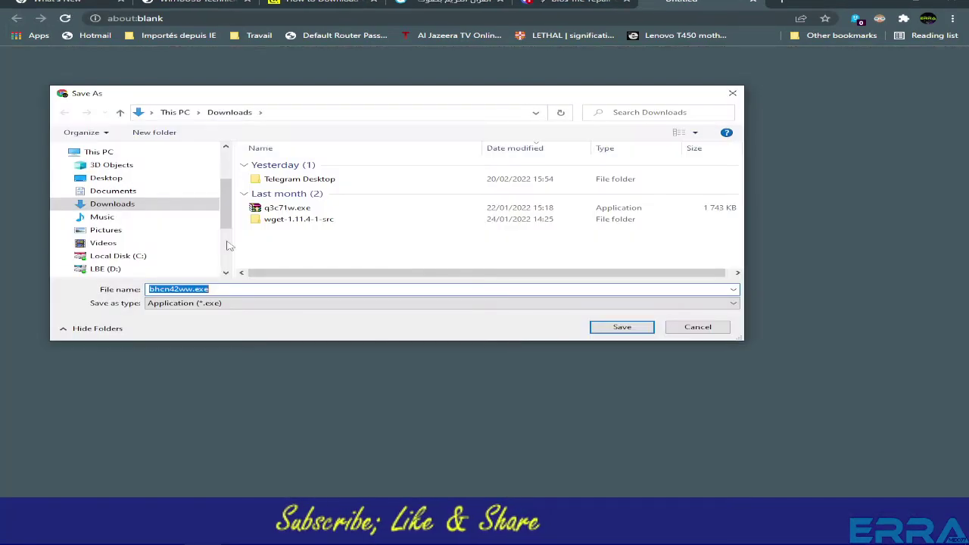
left_click(106, 178)
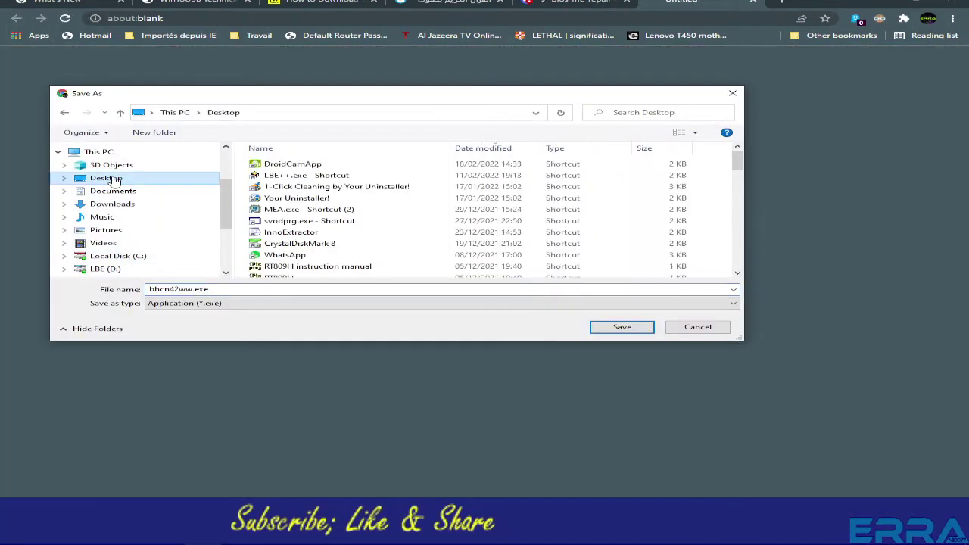
left_click(150, 133)
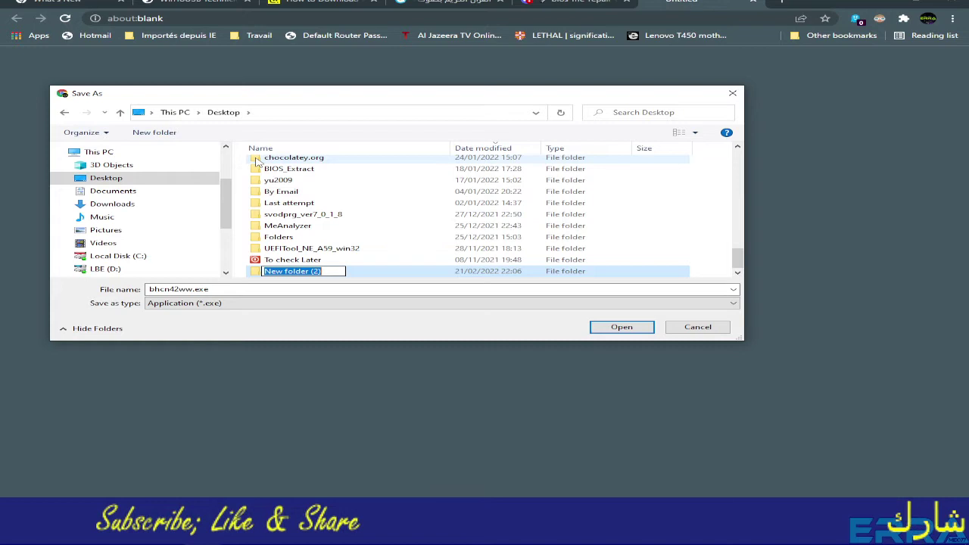
type("Demo")
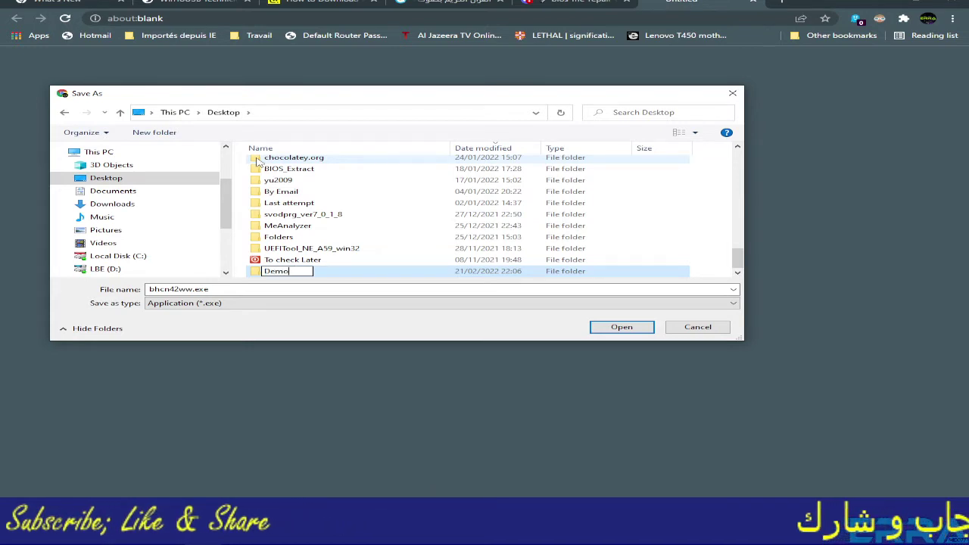
left_click(621, 328)
left_click(621, 327)
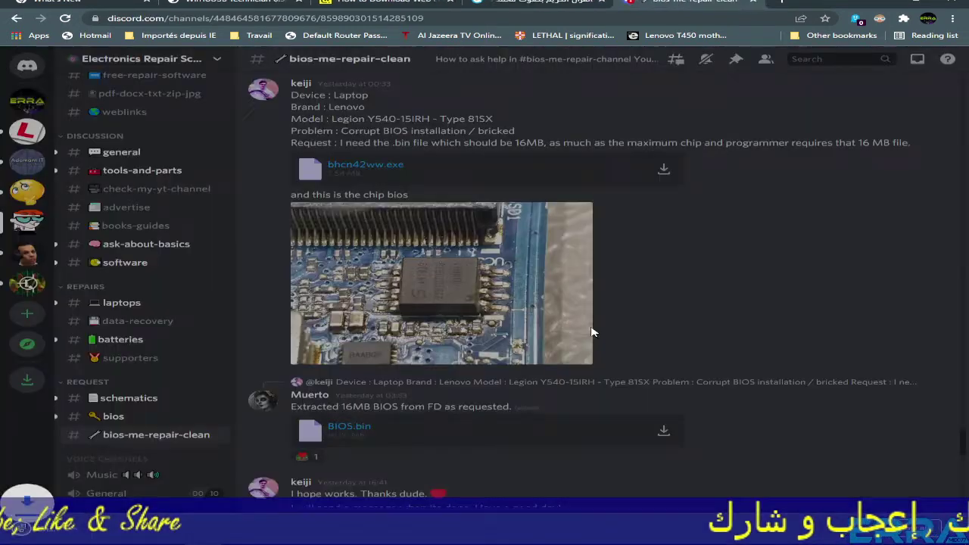
Reveal bhcn42ww.exe in its Demo folder, then start a fresh Chrome tab
right_click(66, 534)
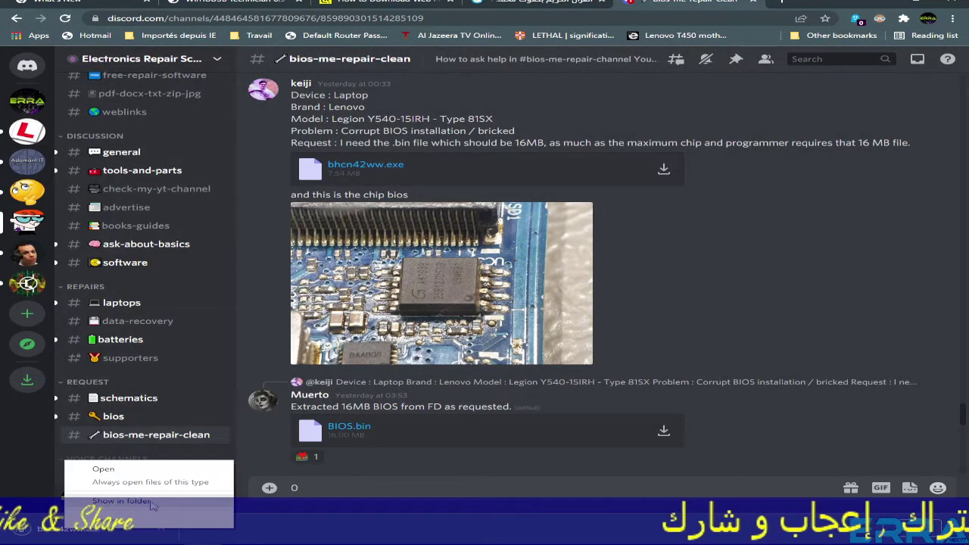
left_click(121, 501)
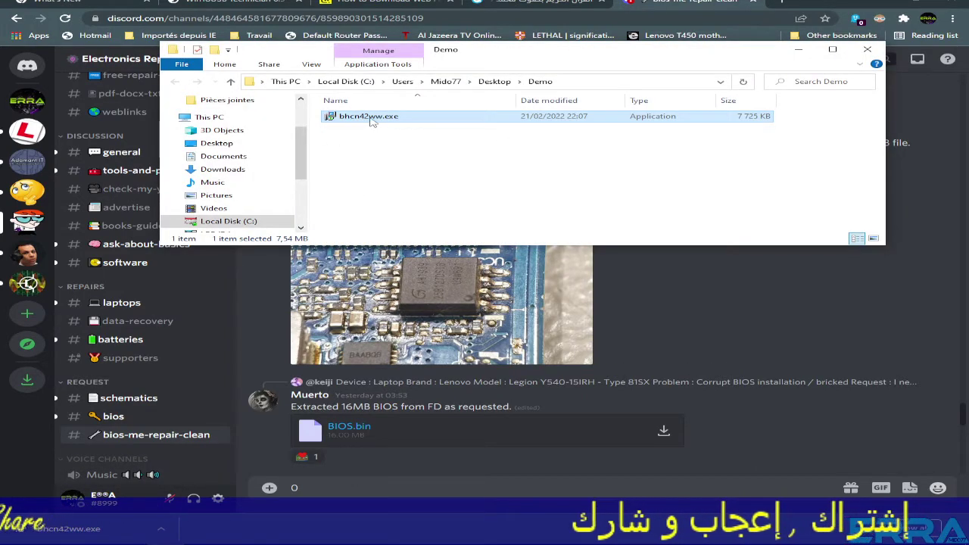
left_click(785, 2)
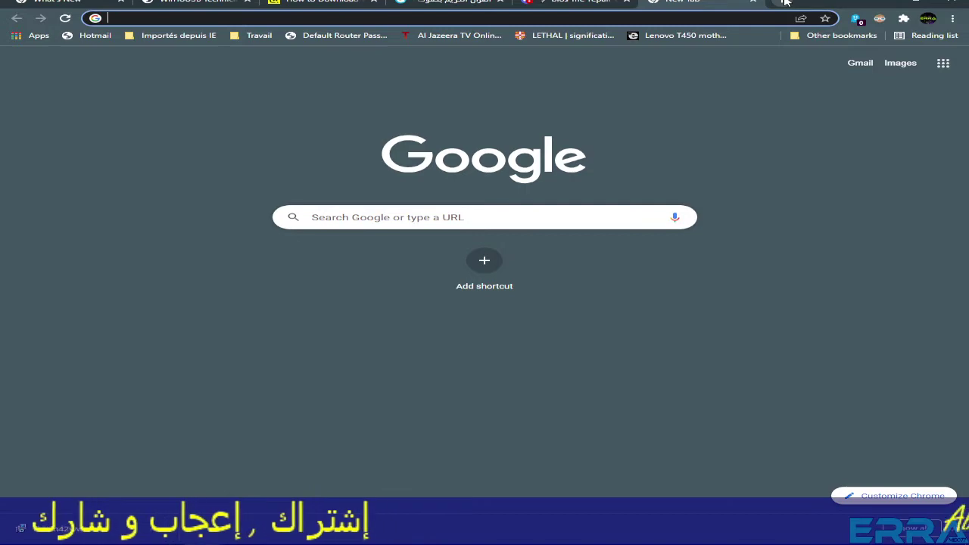
Search Google for innoextractor and save IE_Install.zip from Havysoft into the Demo folder
type("ex")
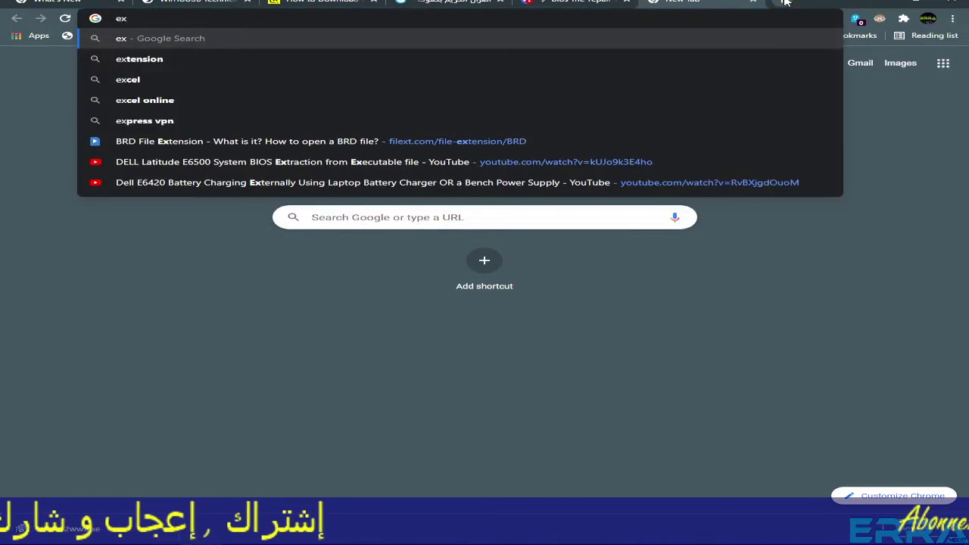
key("BackSpace")
key("BackSpace")
type("i")
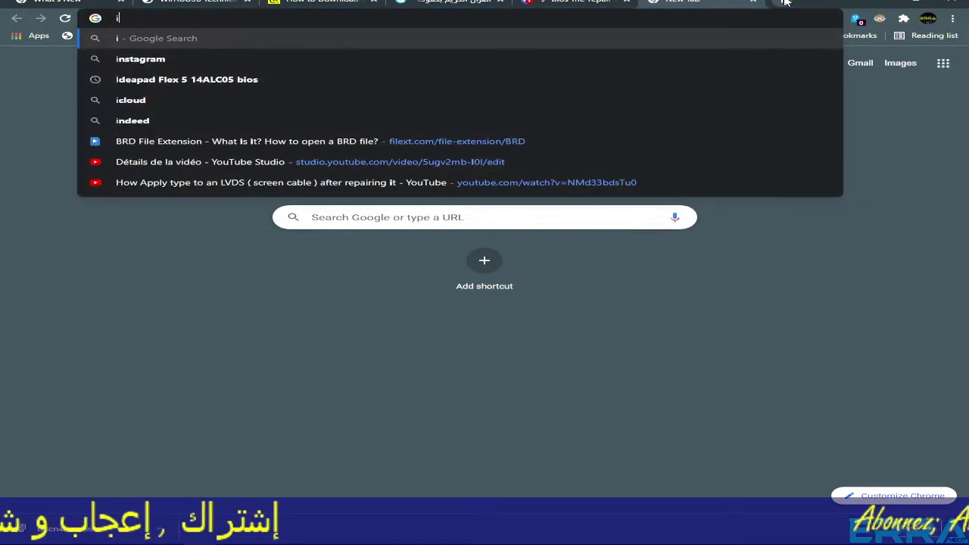
type("nnoextr")
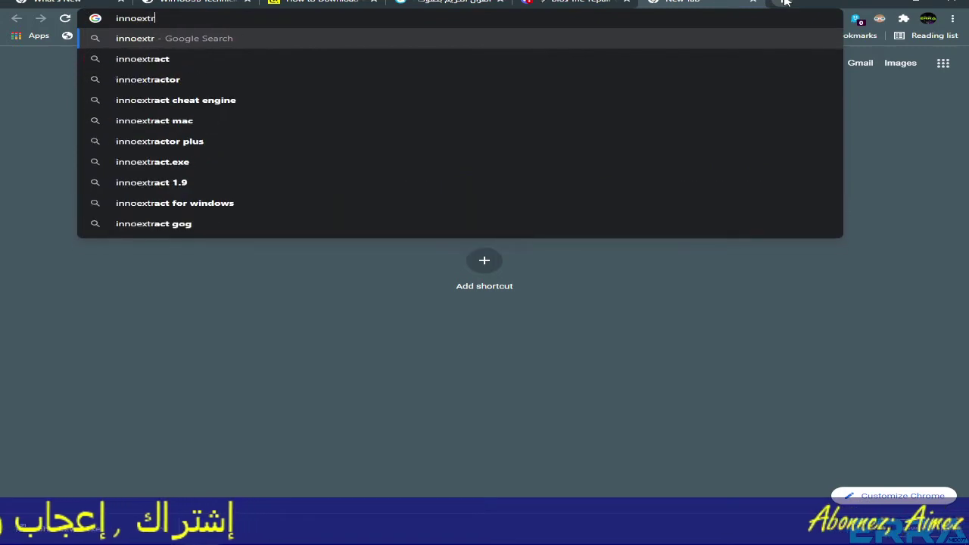
type("actor")
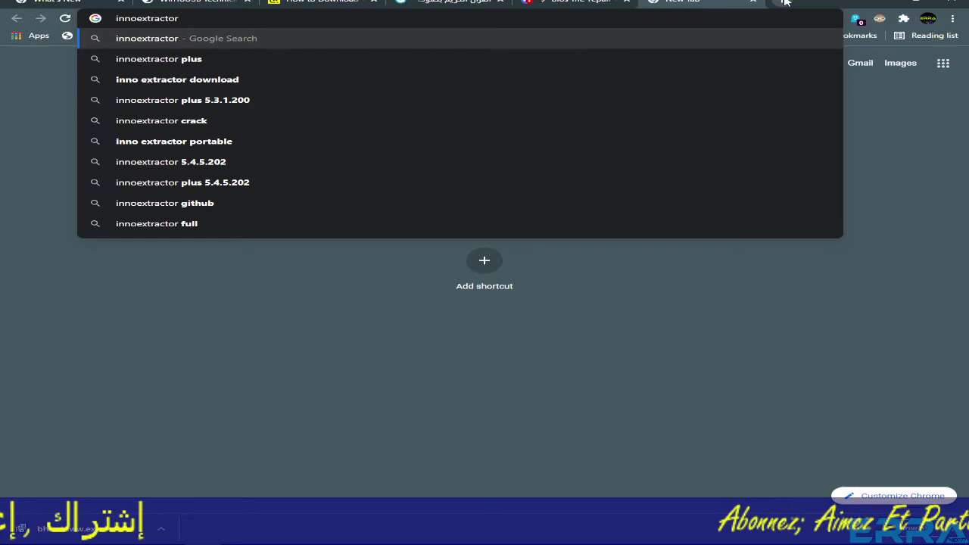
key("Return")
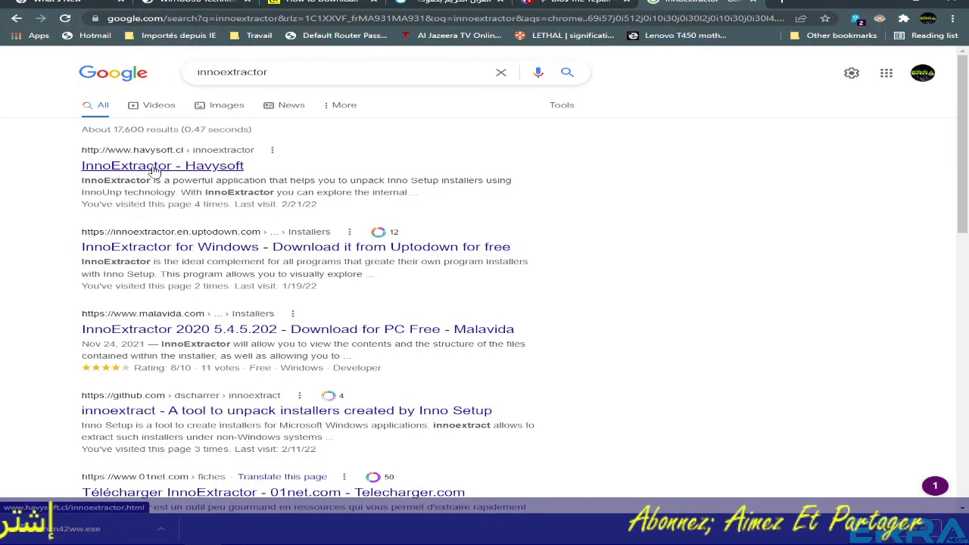
left_click(154, 168)
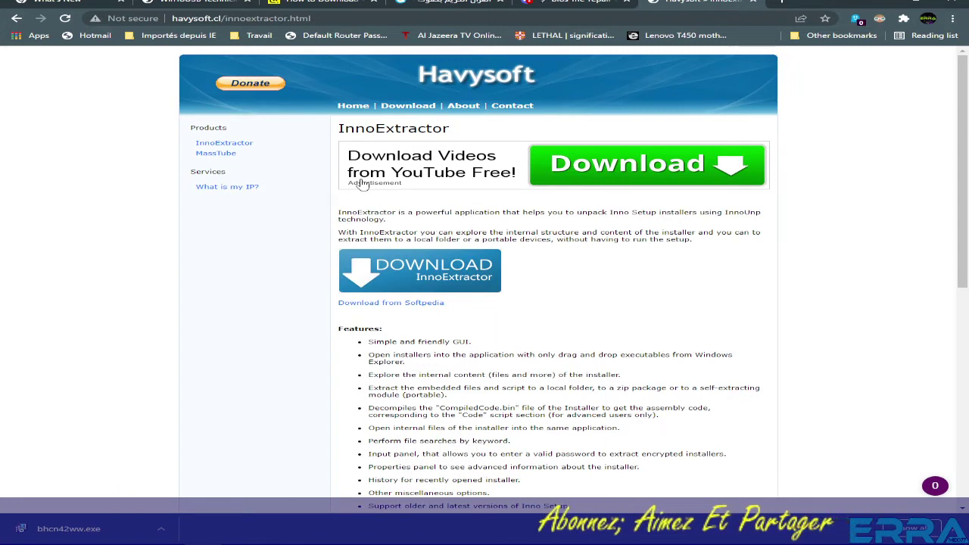
left_click(413, 268)
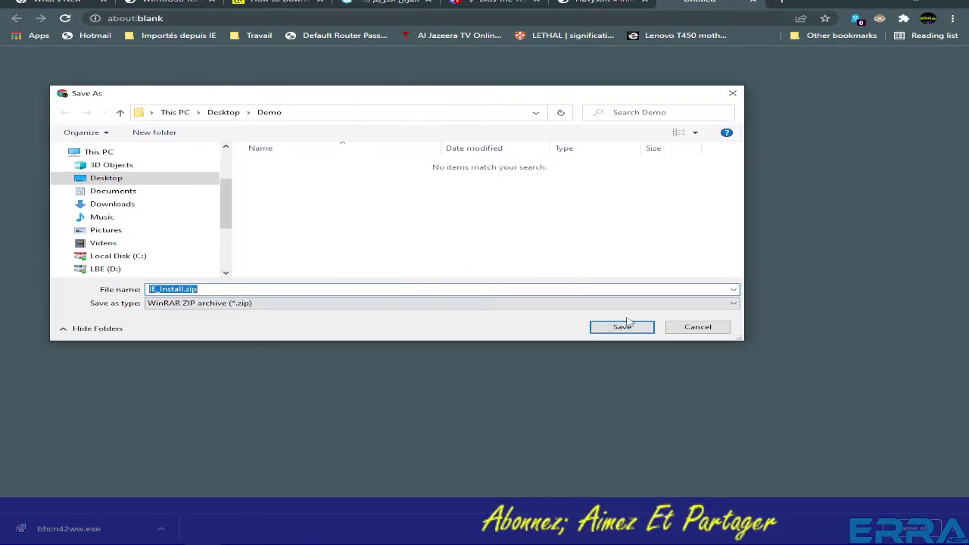
left_click(624, 326)
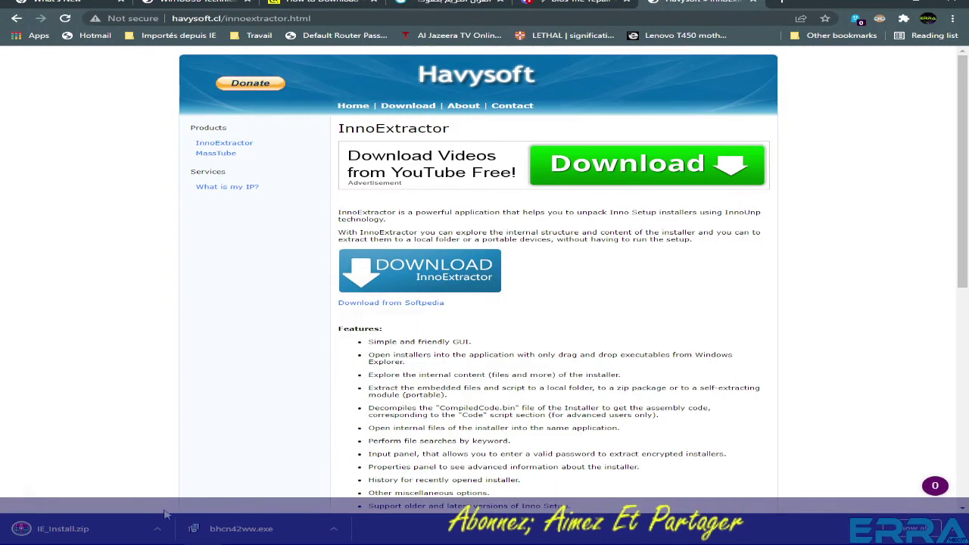
Extract IE_Install.zip into an IE_Install folder, delete the zip, and open the folder
left_click(167, 535)
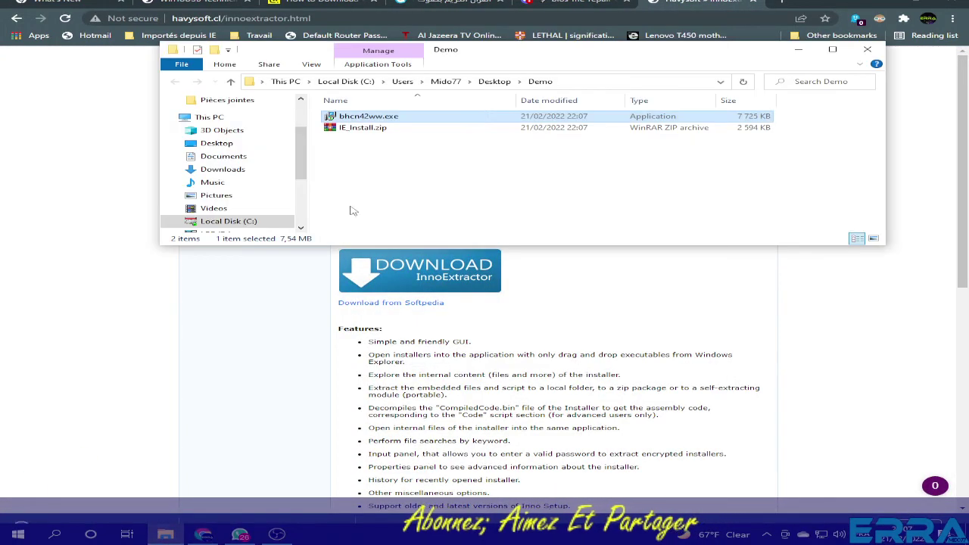
left_click(358, 127)
right_click(356, 129)
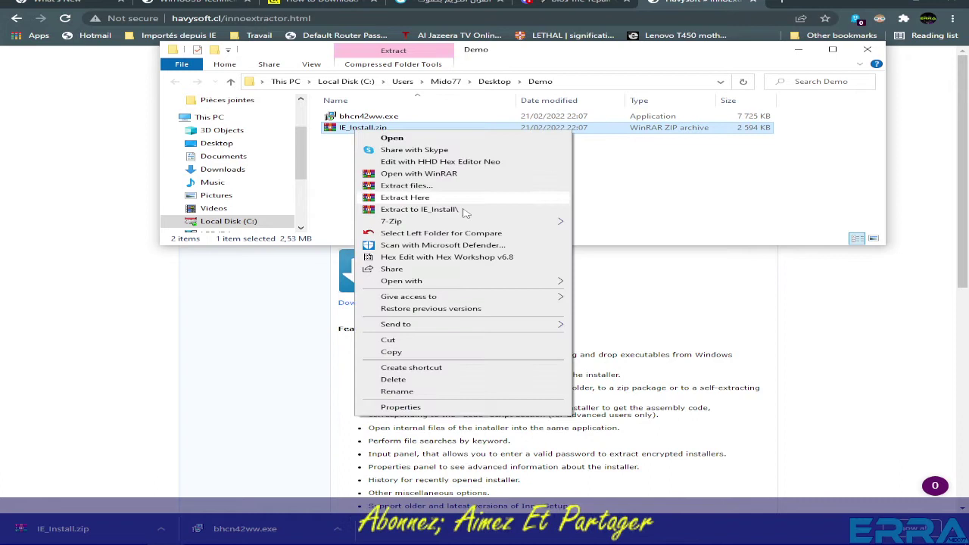
left_click(401, 210)
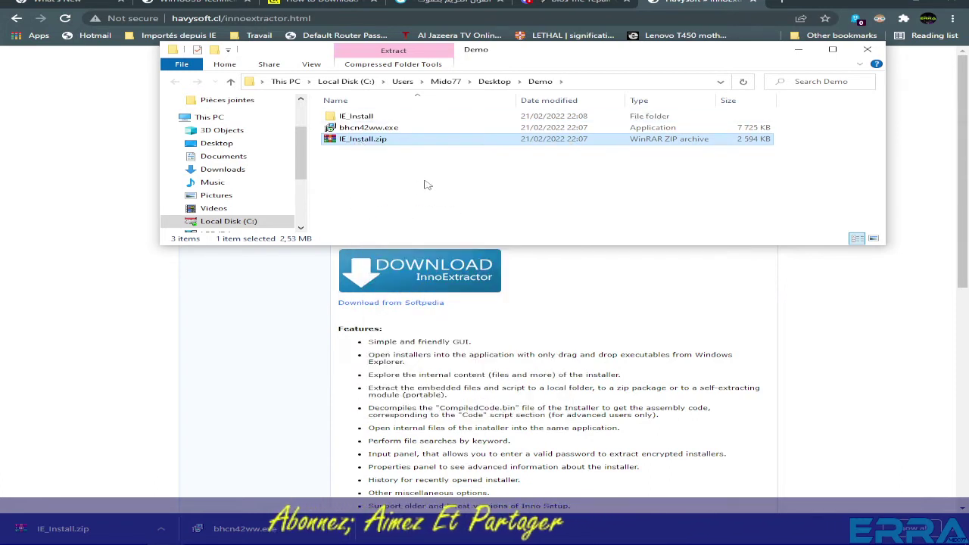
key("Delete")
key("Up")
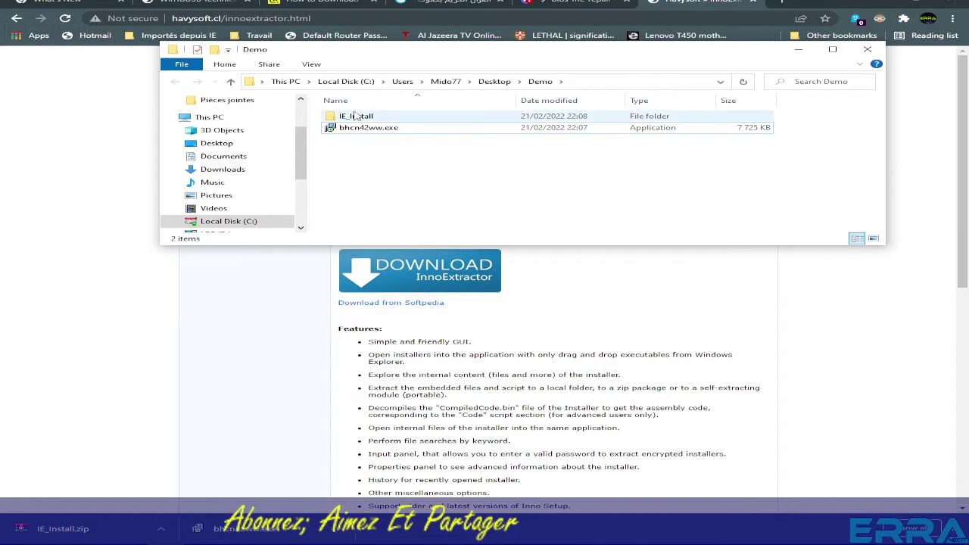
key("Return")
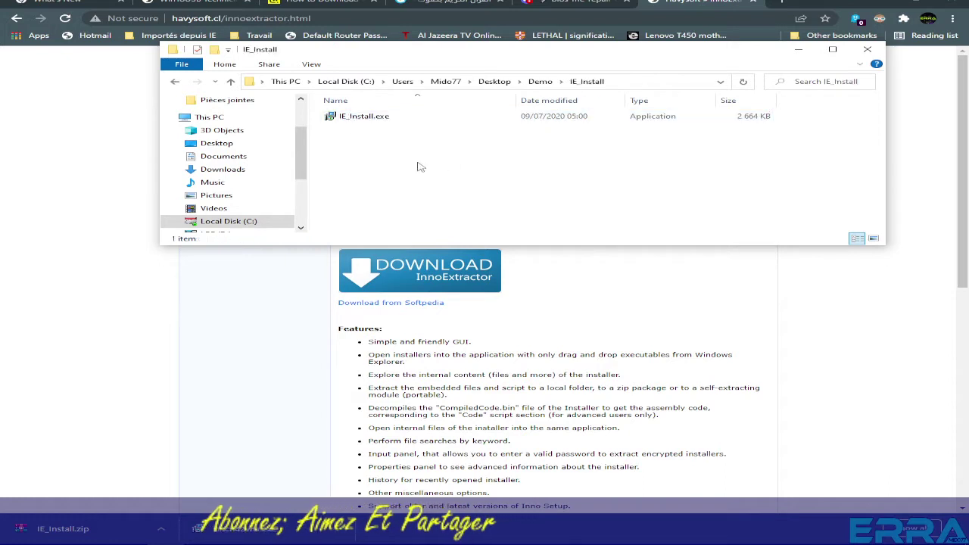
Install InnoExtractor from IE_Install.exe with default settings and launch it
left_click(369, 118)
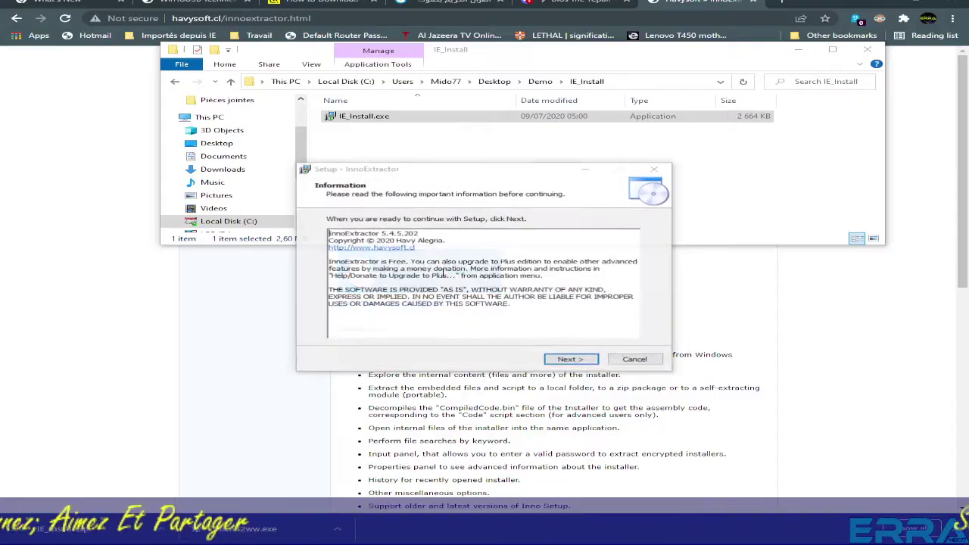
left_click(569, 359)
left_click(569, 359)
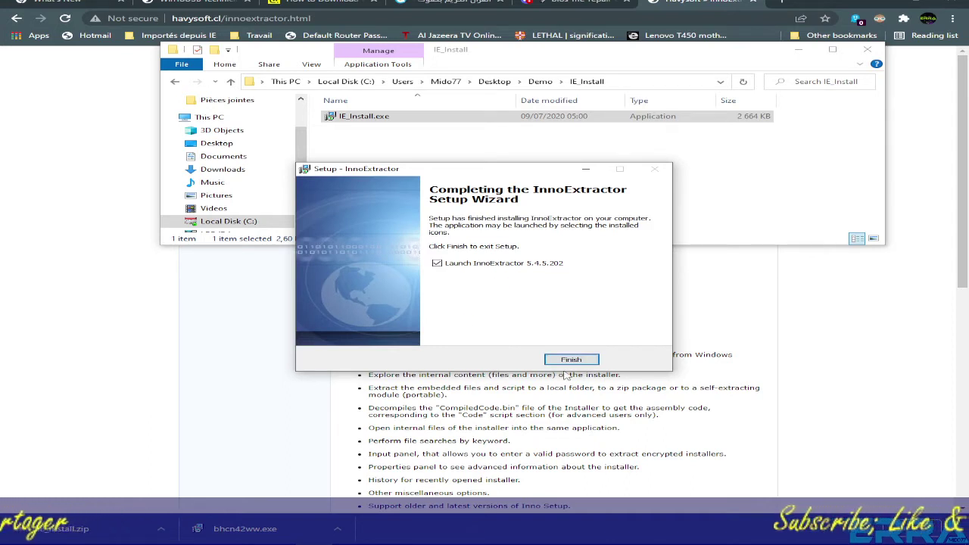
left_click(571, 360)
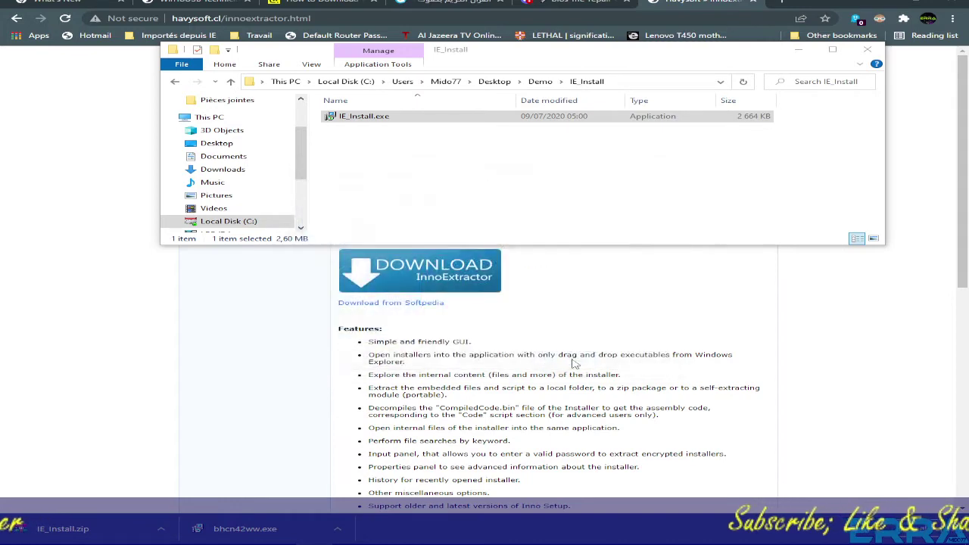
left_click_drag(482, 123, 482, 267)
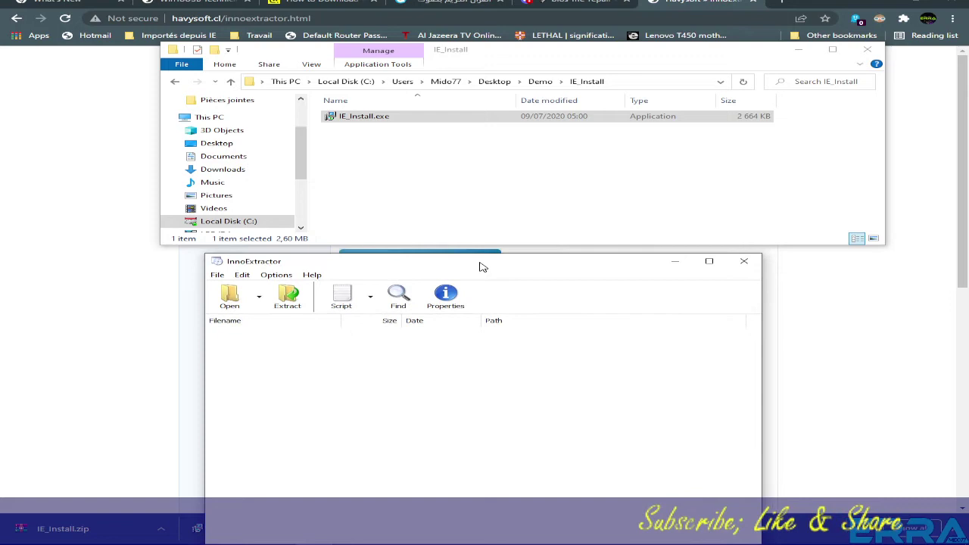
Delete the IE_Install folder from Demo and select bhcn42ww.exe
left_click(363, 116)
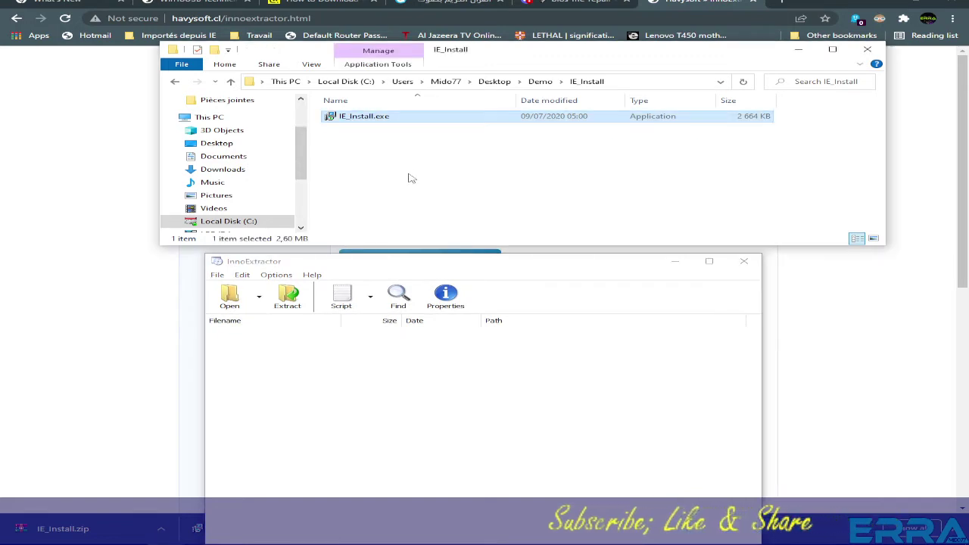
left_click(232, 82)
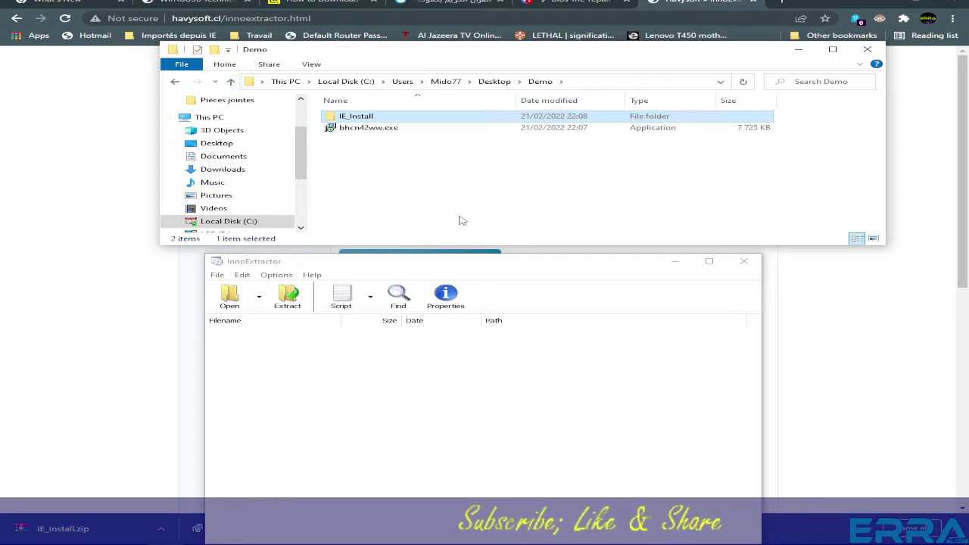
key("Delete")
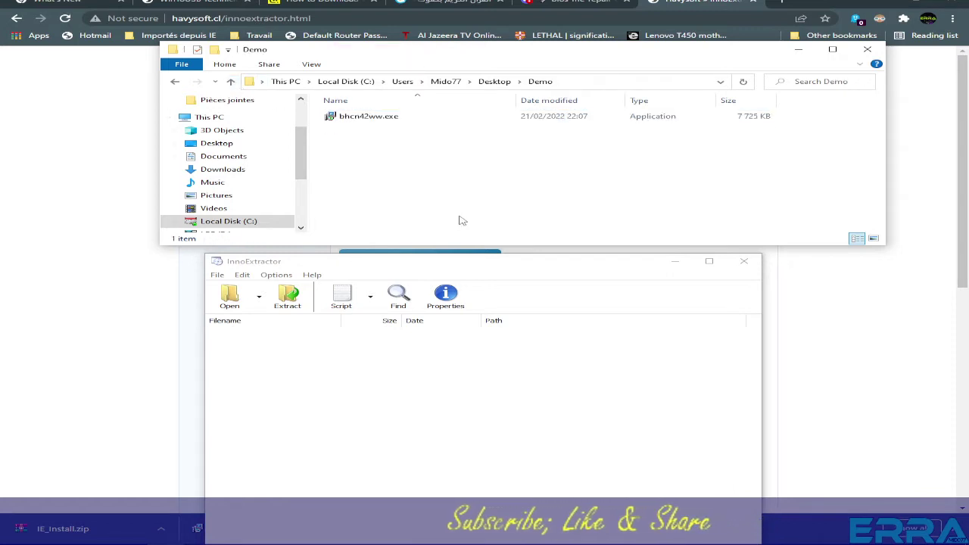
left_click(364, 120)
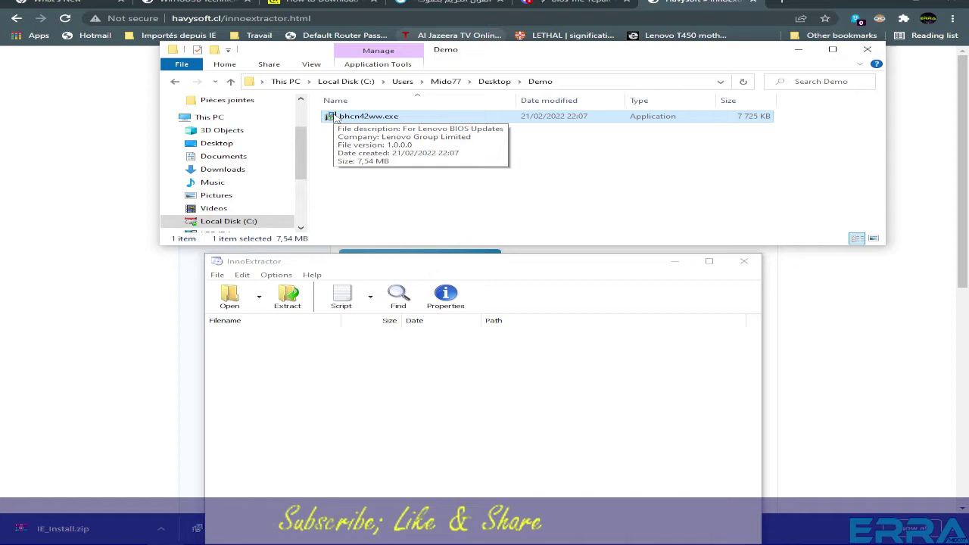
Load bhcn42ww.exe into InnoExtractor and extract BHCN42WW,1.exe and BHCN42WW,2.exe into Demo
left_click_drag(333, 117, 363, 432)
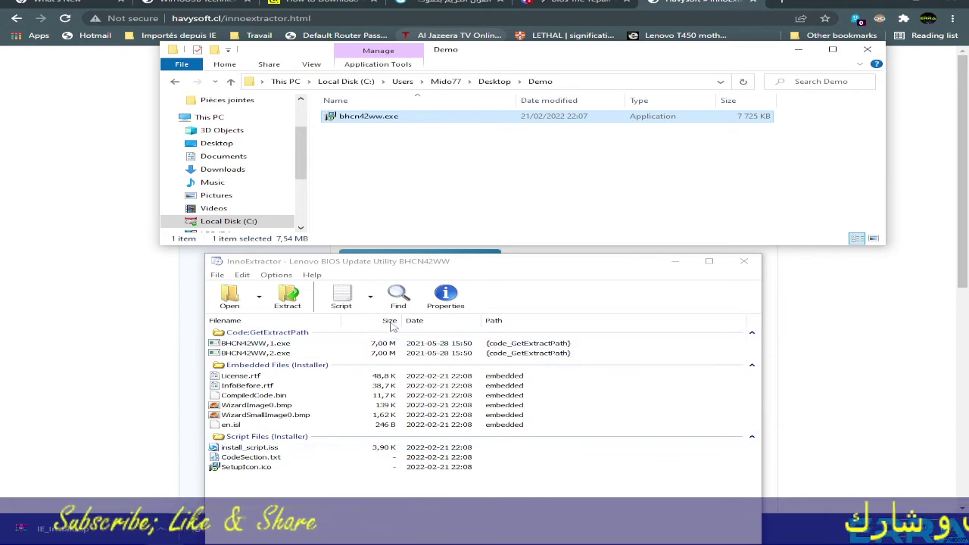
left_click(388, 347)
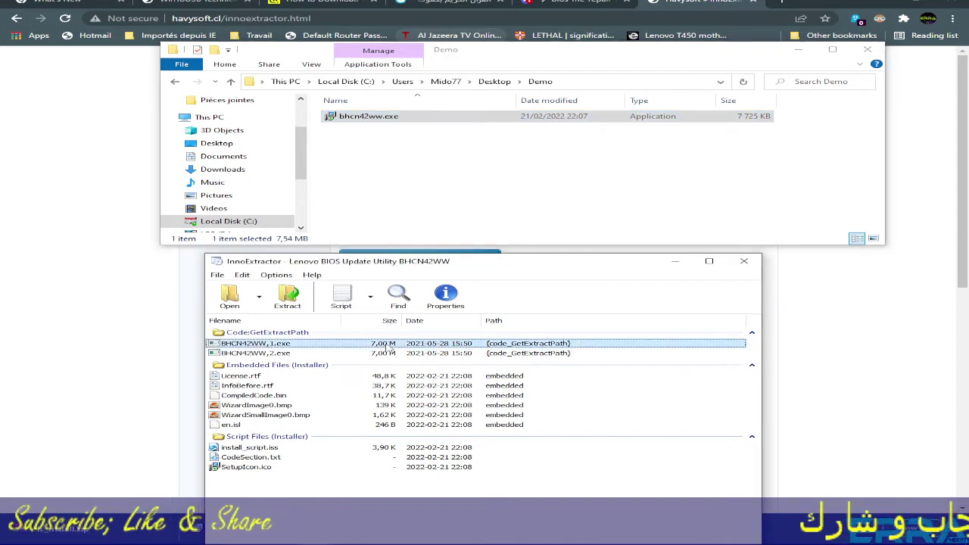
left_click(283, 353)
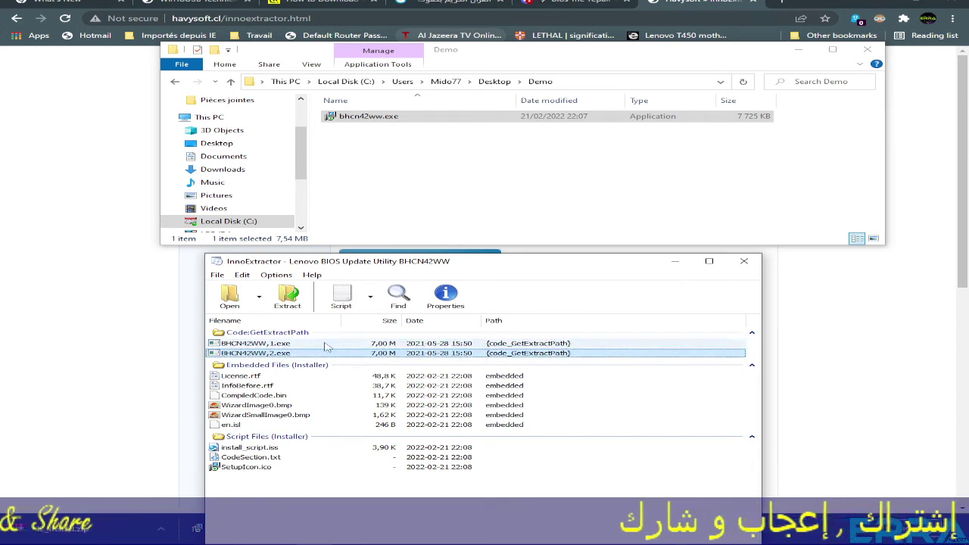
left_click(280, 344)
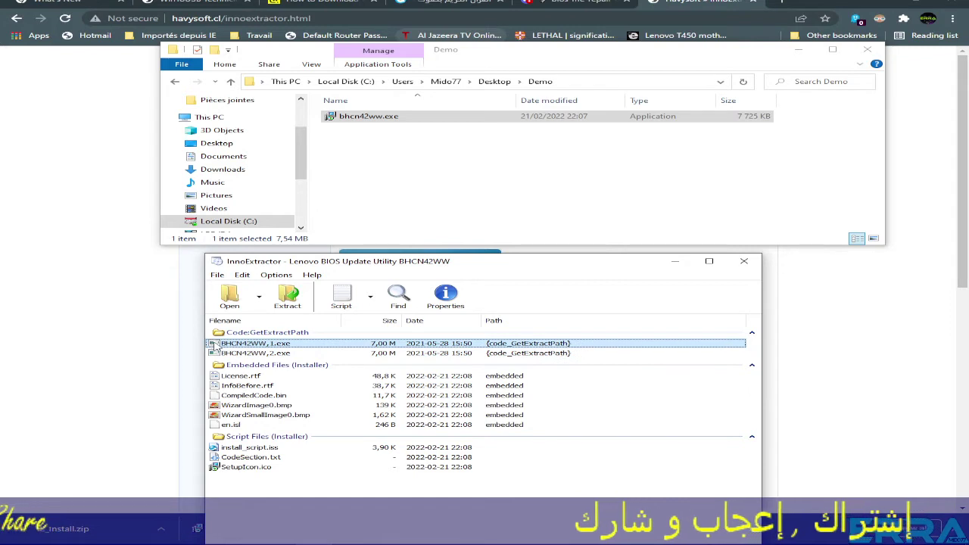
left_click_drag(366, 183, 366, 182)
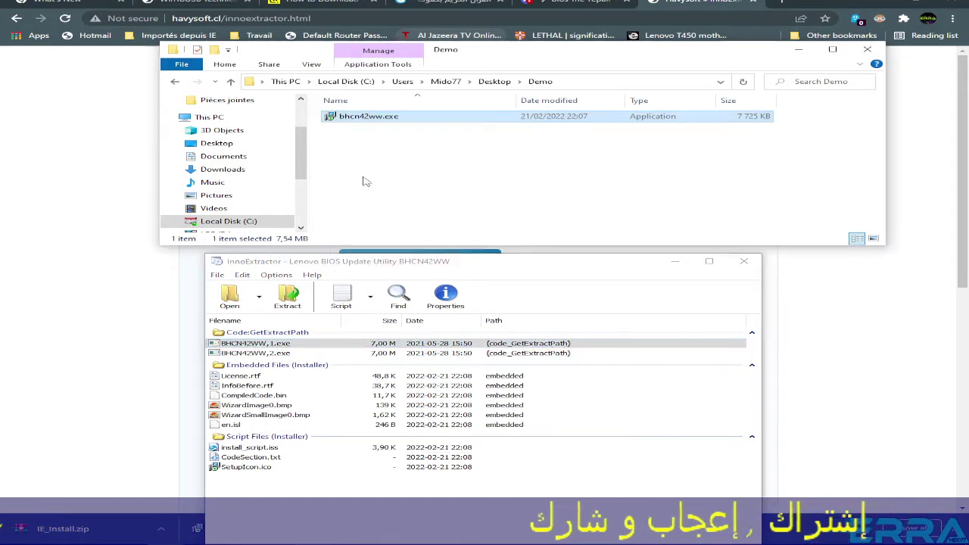
left_click(219, 353)
left_click_drag(353, 208, 357, 192)
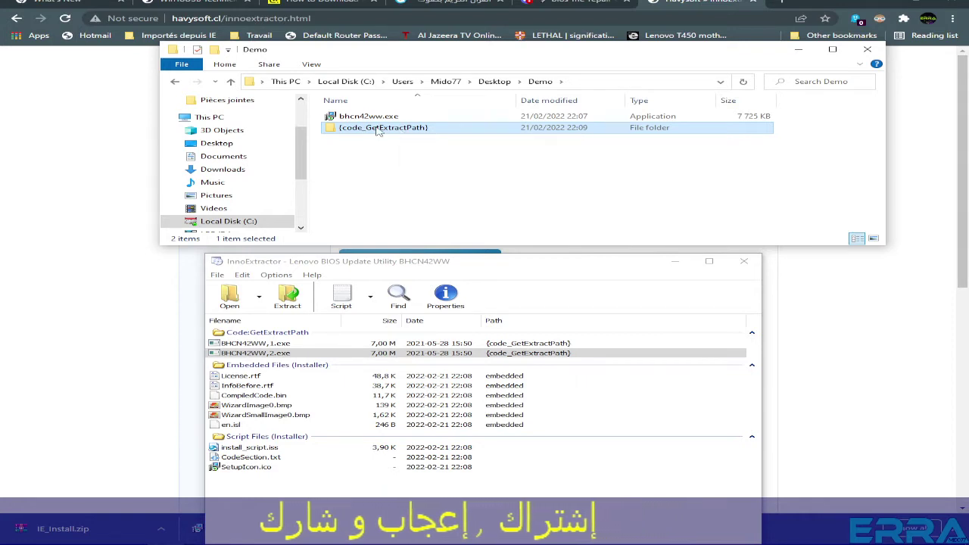
Open the {code_GetExtractPath} folder and select both extracted BHCN42WW exe files
double_click(377, 128)
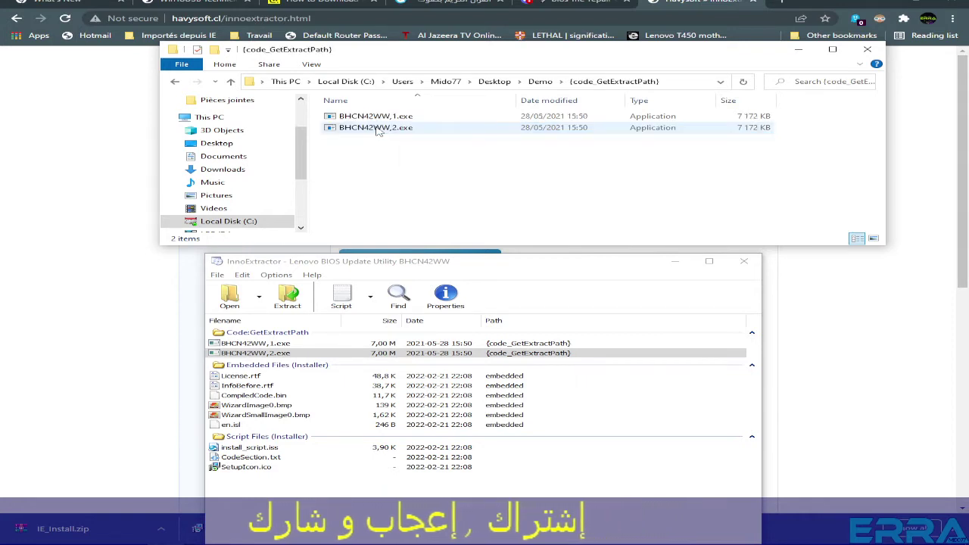
left_click(914, 4)
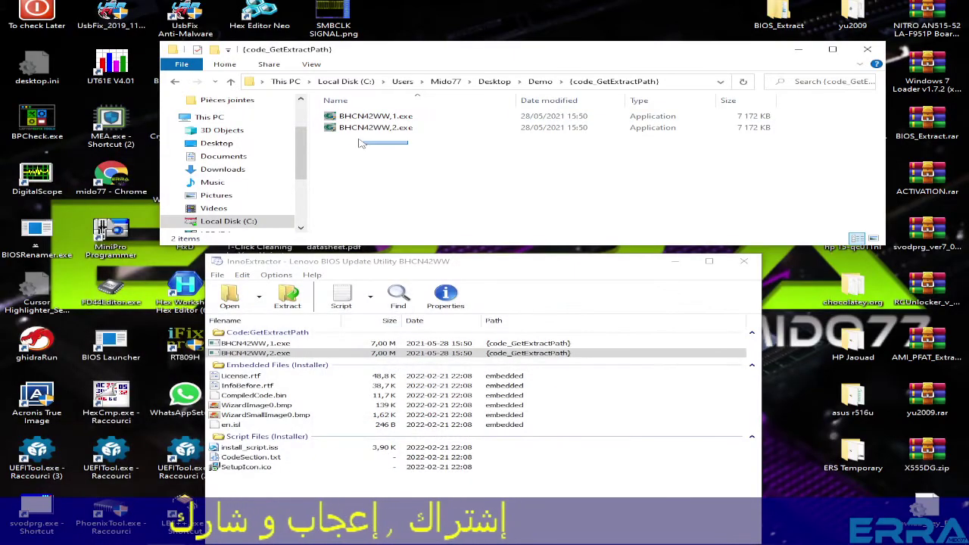
left_click_drag(361, 144, 415, 95)
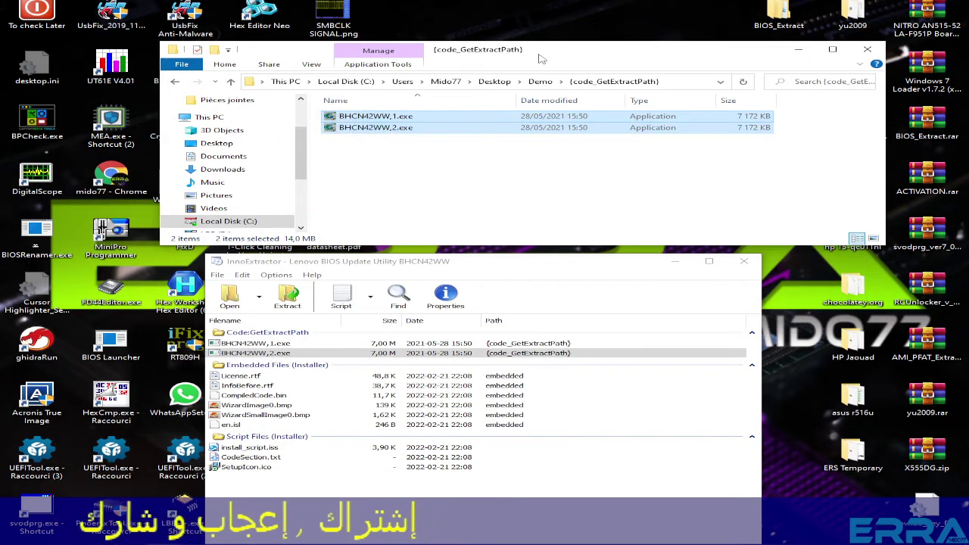
left_click_drag(548, 57, 780, 15)
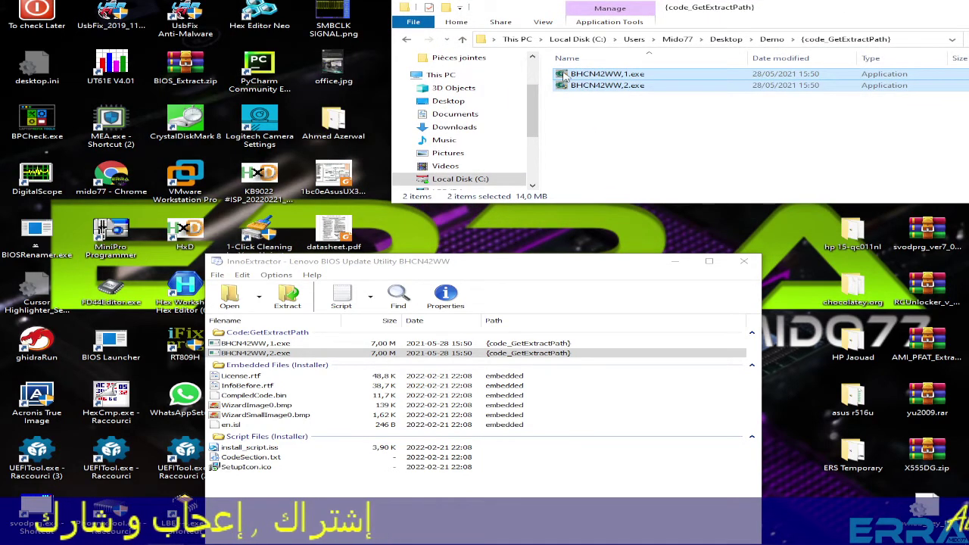
Compare BHCN42WW,1.exe and BHCN42WW,2.exe in HxD, confirm they're identical, and close HxD
left_click_drag(564, 78, 189, 233)
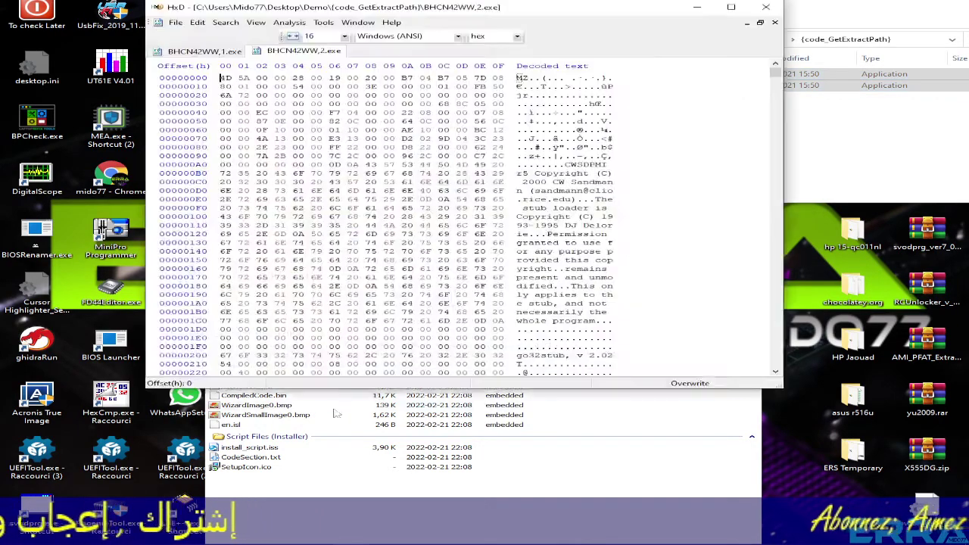
left_click(456, 485)
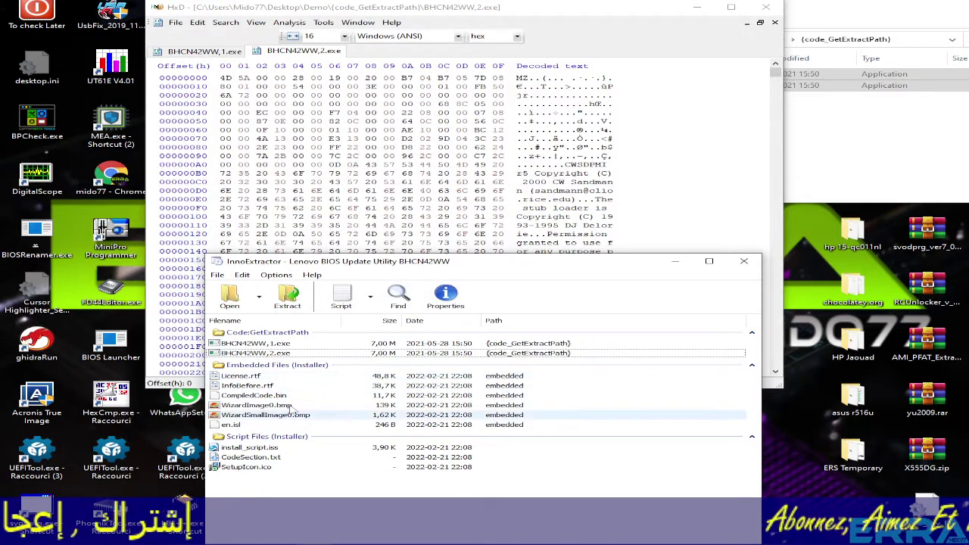
left_click(289, 22)
mouse_move(340, 61)
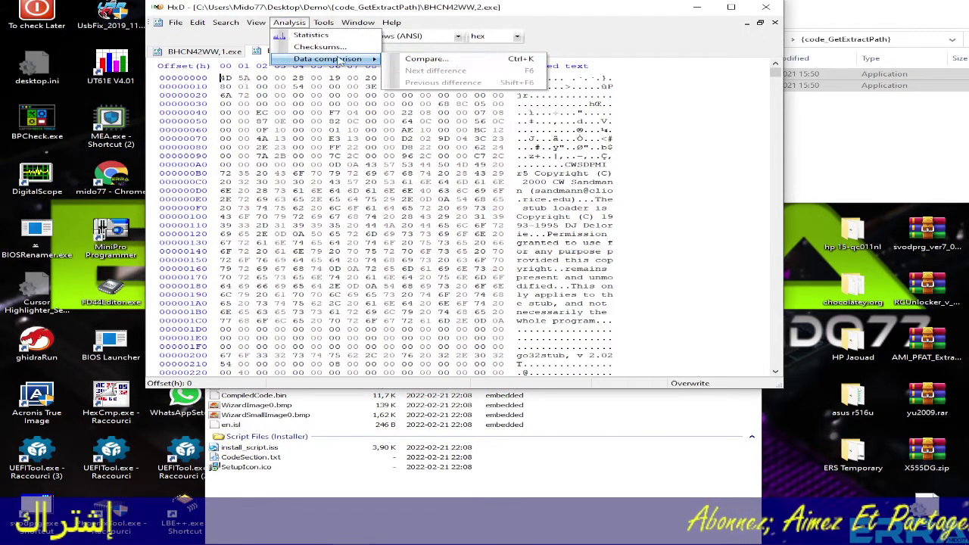
left_click(423, 58)
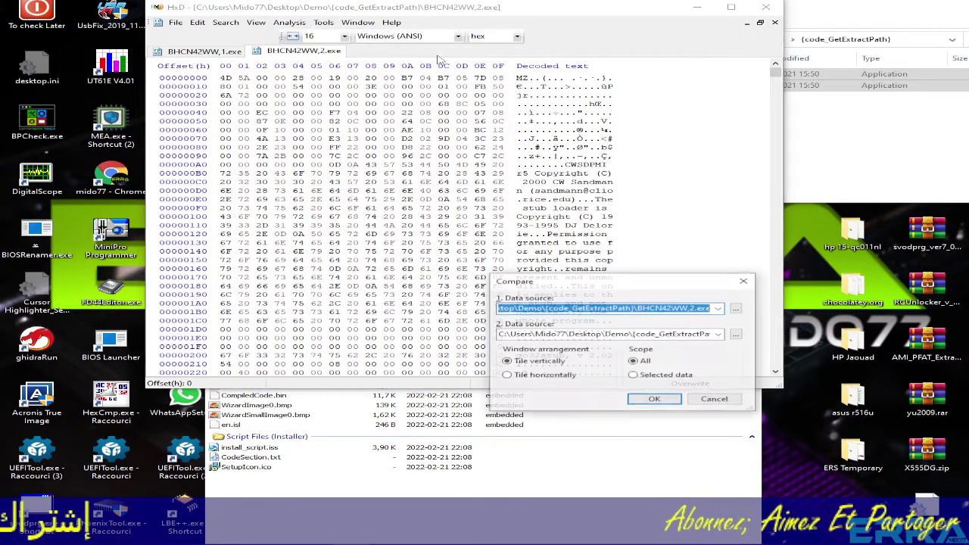
left_click(653, 400)
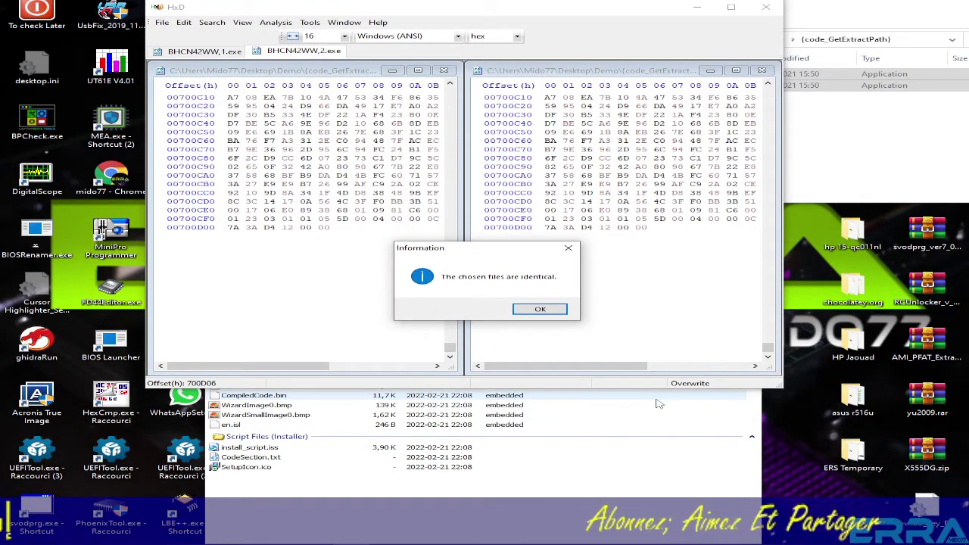
left_click(539, 310)
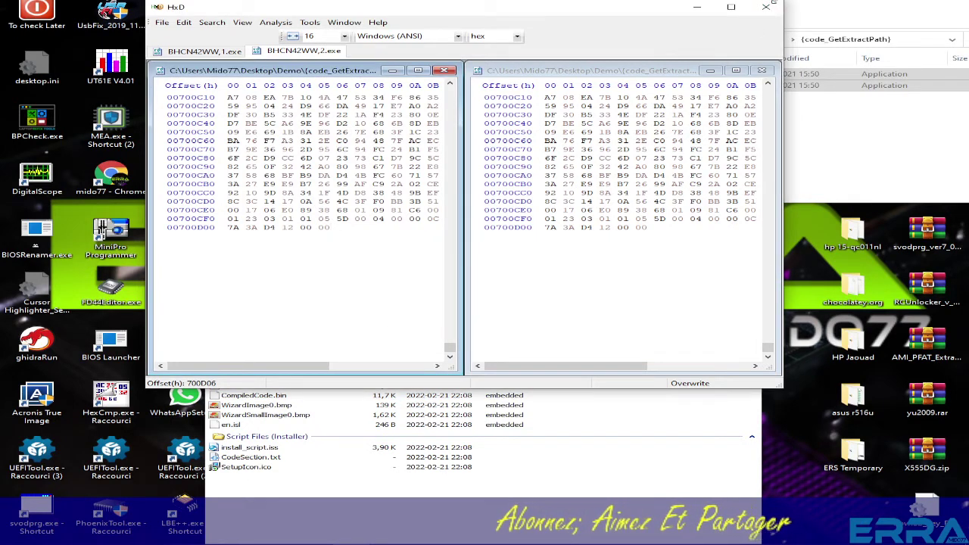
left_click(766, 8)
Delete the duplicate BHCN42WW,2.exe and close InnoExtractor
left_click(589, 86)
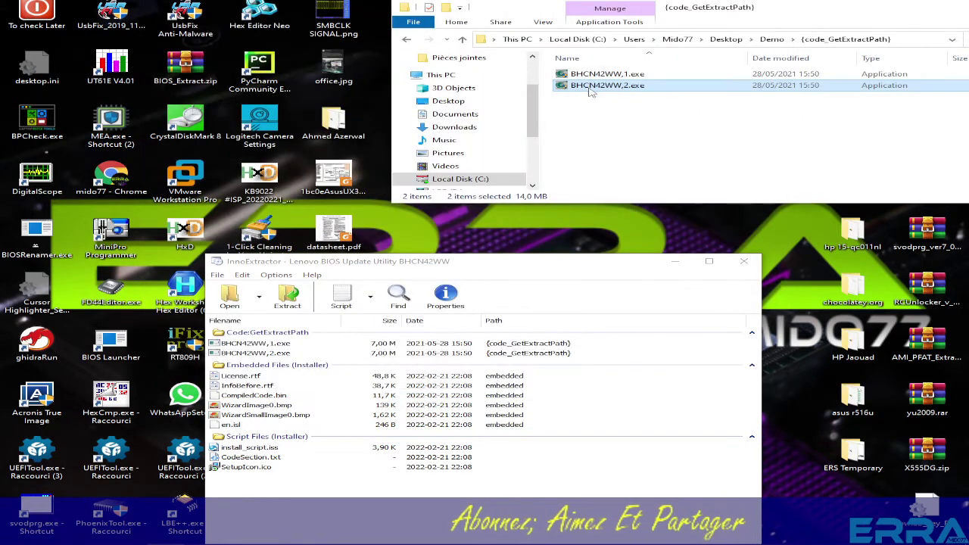
key("Delete")
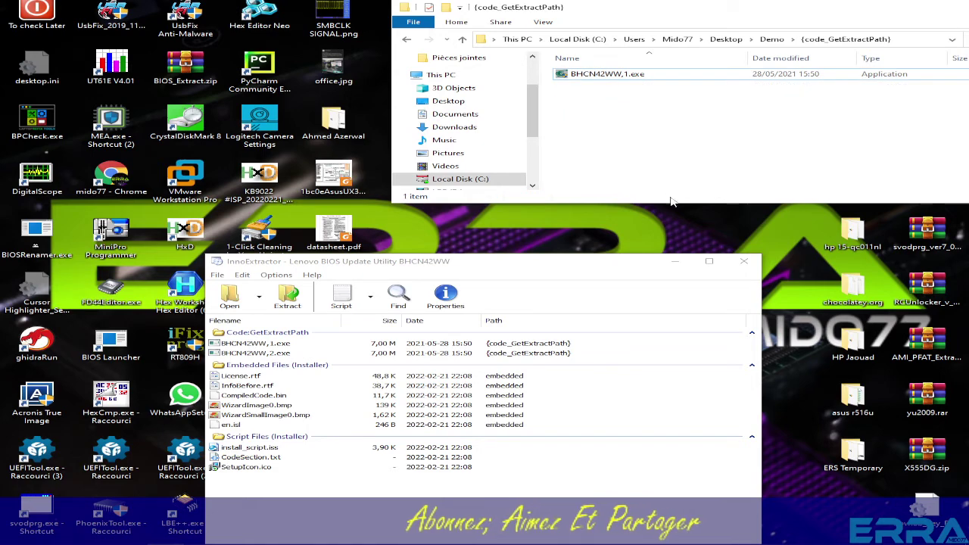
left_click(743, 260)
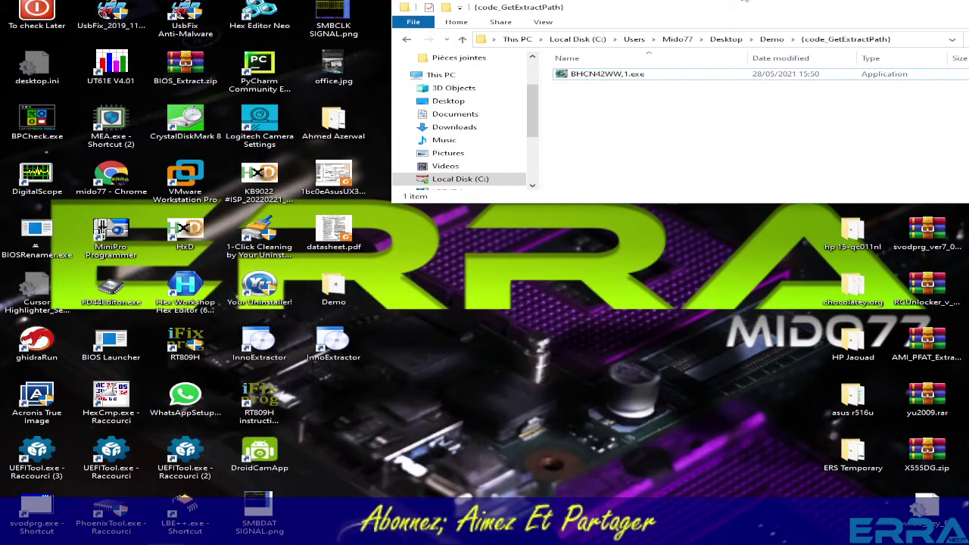
left_click_drag(745, 2, 489, 66)
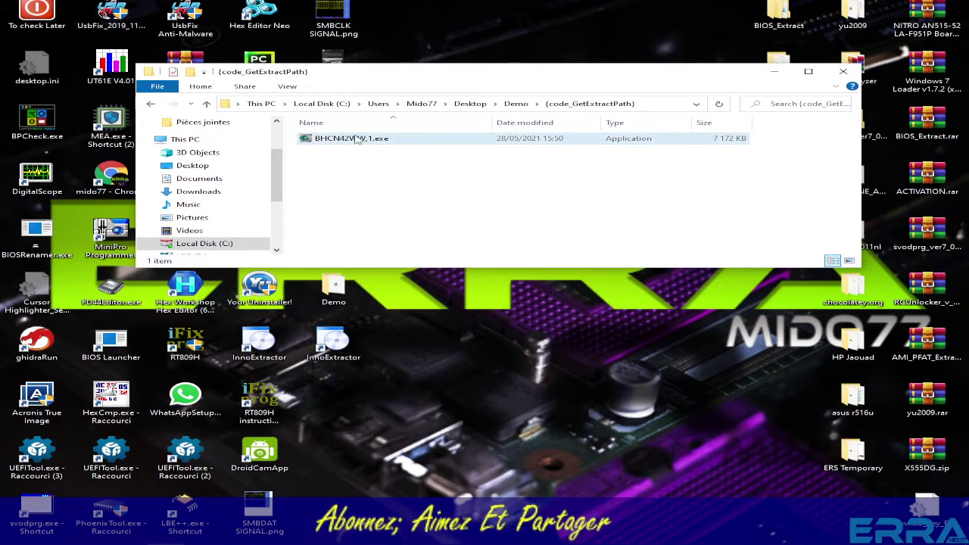
Extract BHCN42WW,1.exe with WinRAR into a BHCN42WW,1 folder, delete the exe, and open the folder
left_click(354, 138)
right_click(352, 138)
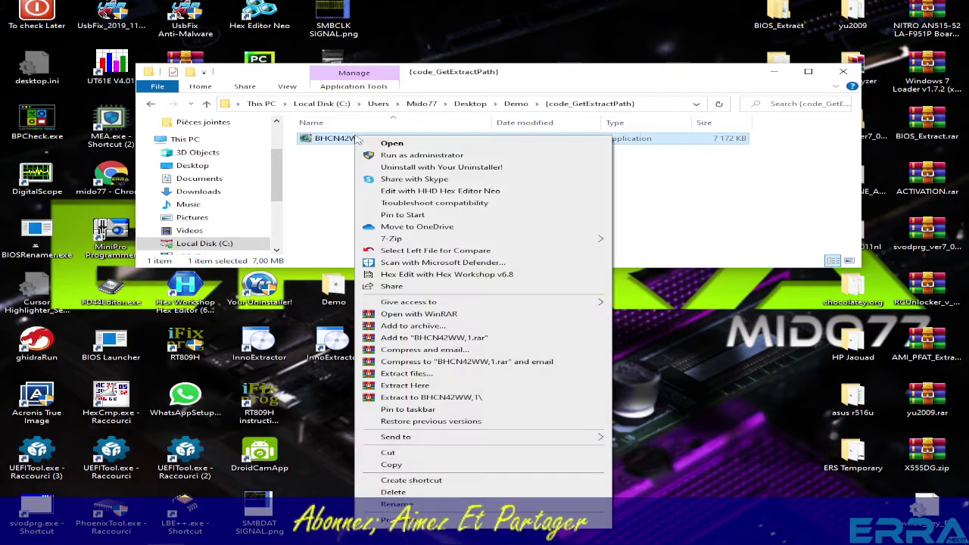
left_click(401, 398)
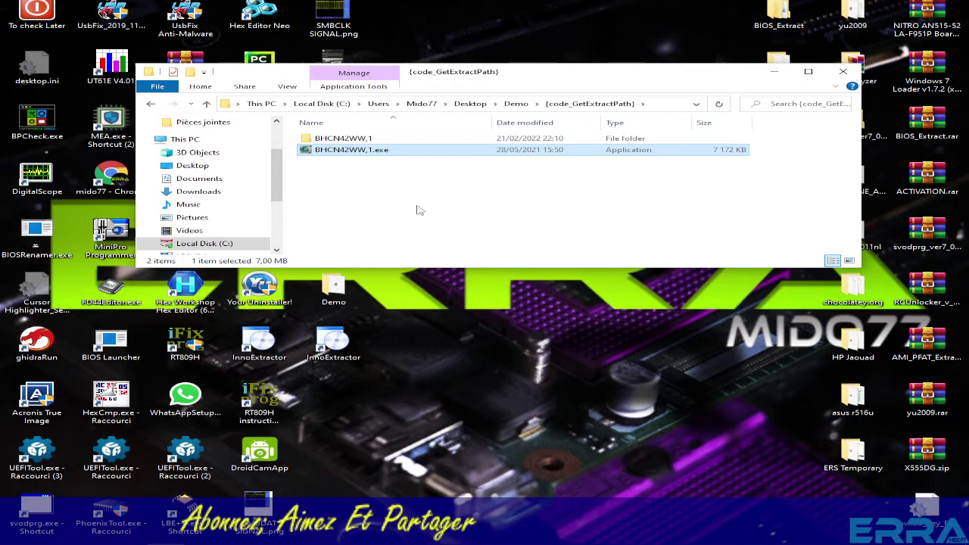
key("Delete")
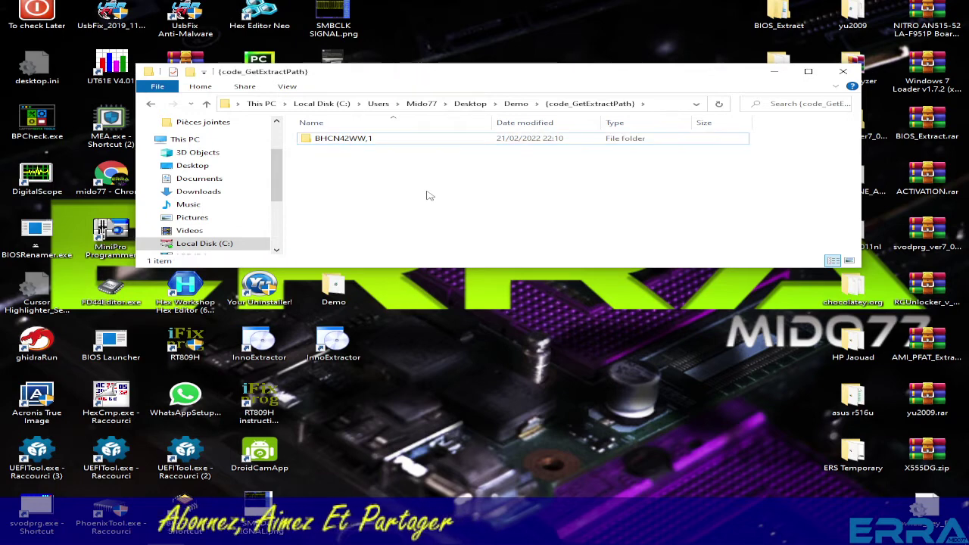
double_click(371, 140)
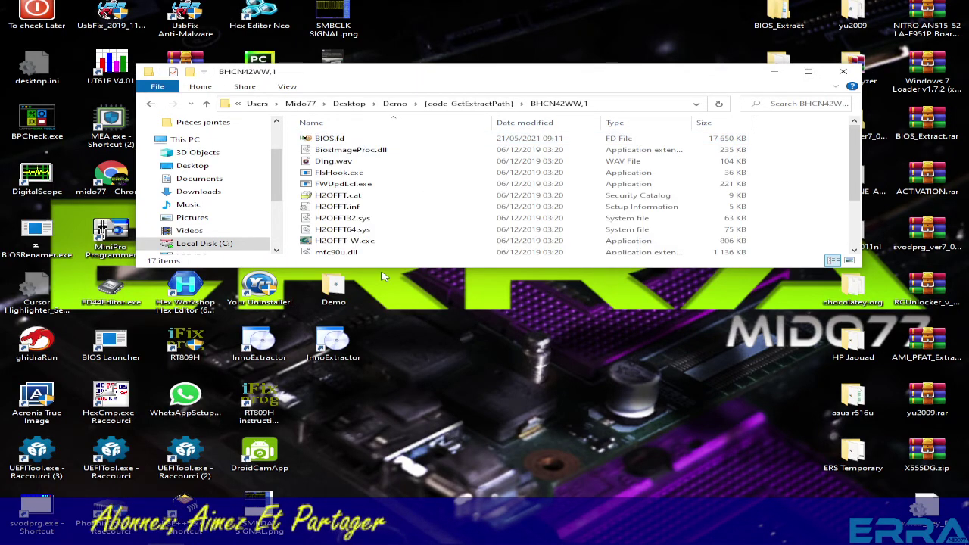
Copy BIOS.fd from the BHCN42WW,1 folder into the Demo folder
left_click(337, 140)
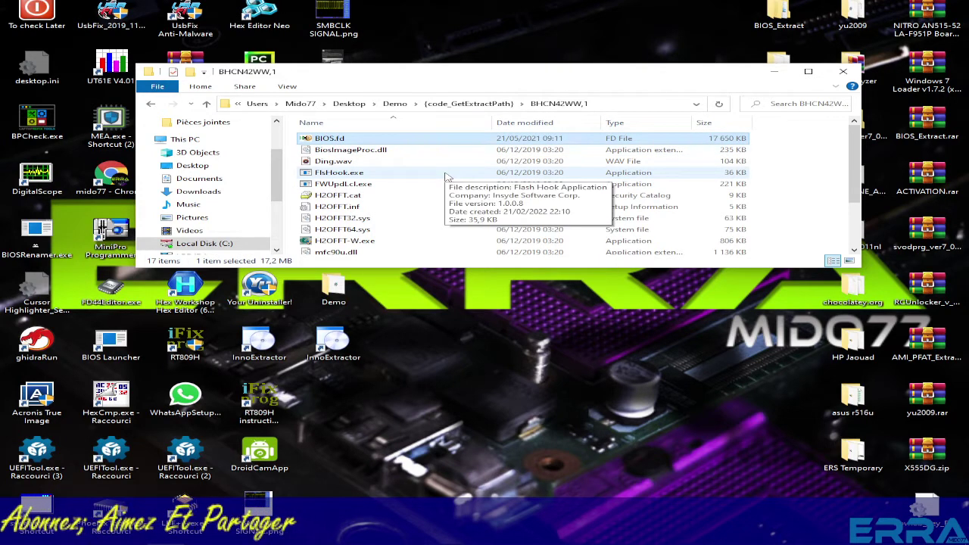
left_click(207, 104)
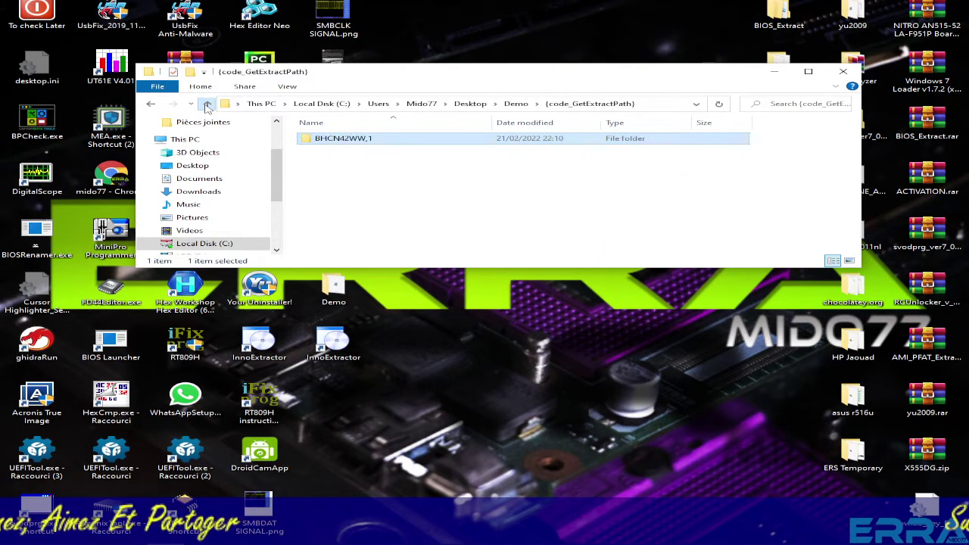
left_click(515, 105)
right_click(327, 210)
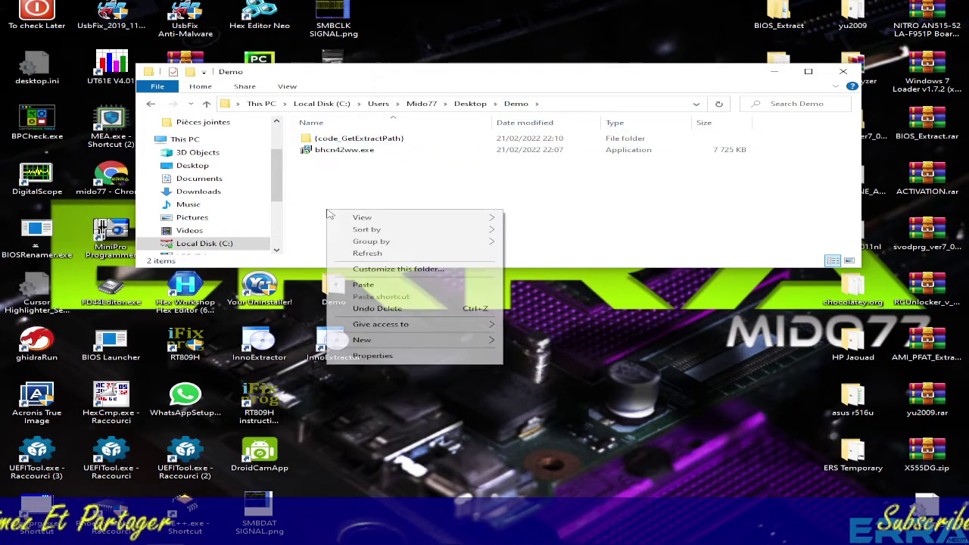
left_click(368, 285)
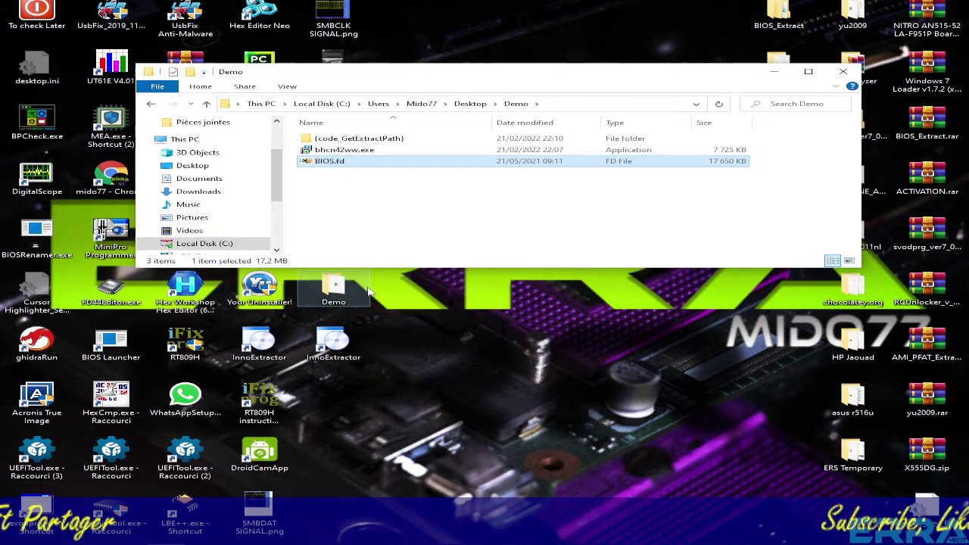
Delete bhcn42ww.exe and the {code_GetExtractPath} folder, leaving BIOS.fd selected alone
left_click(336, 150)
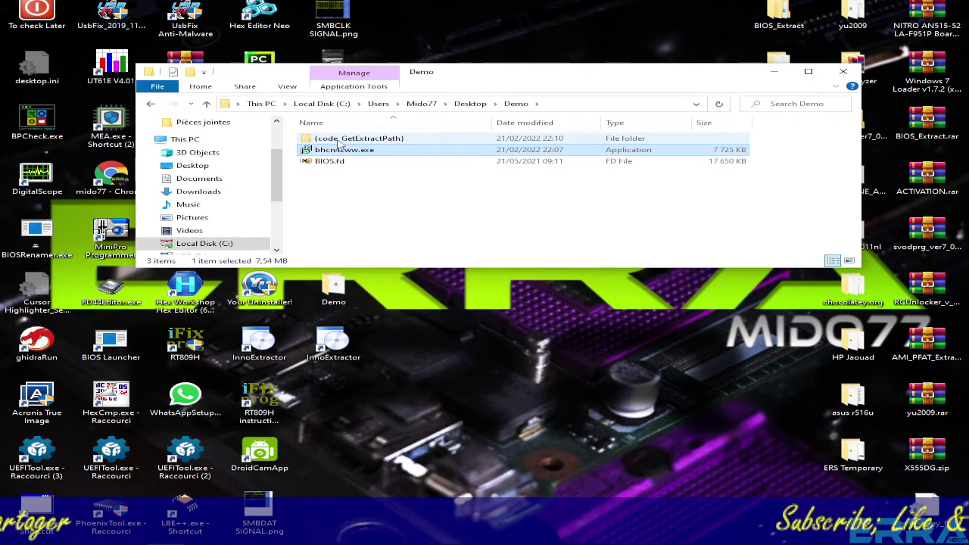
left_click(339, 141, "ctrl")
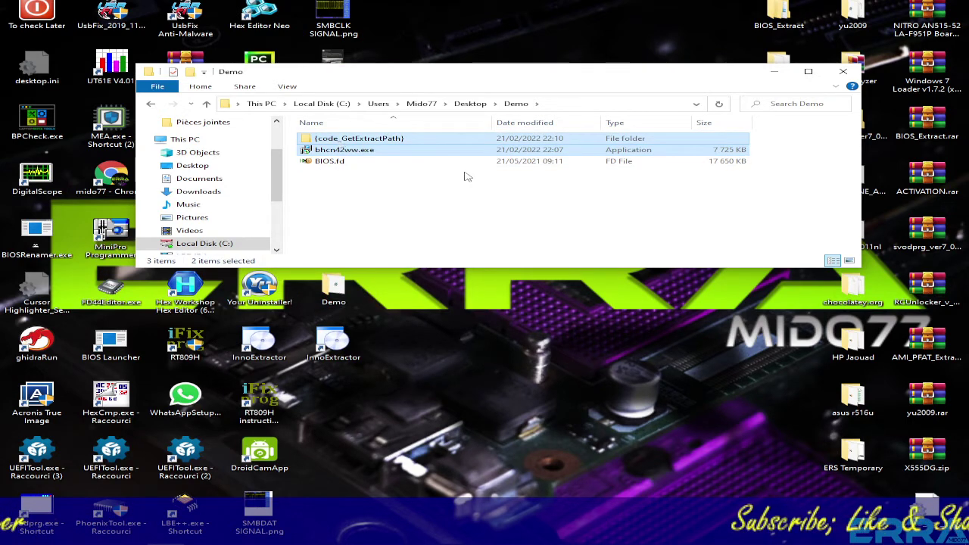
key("Delete")
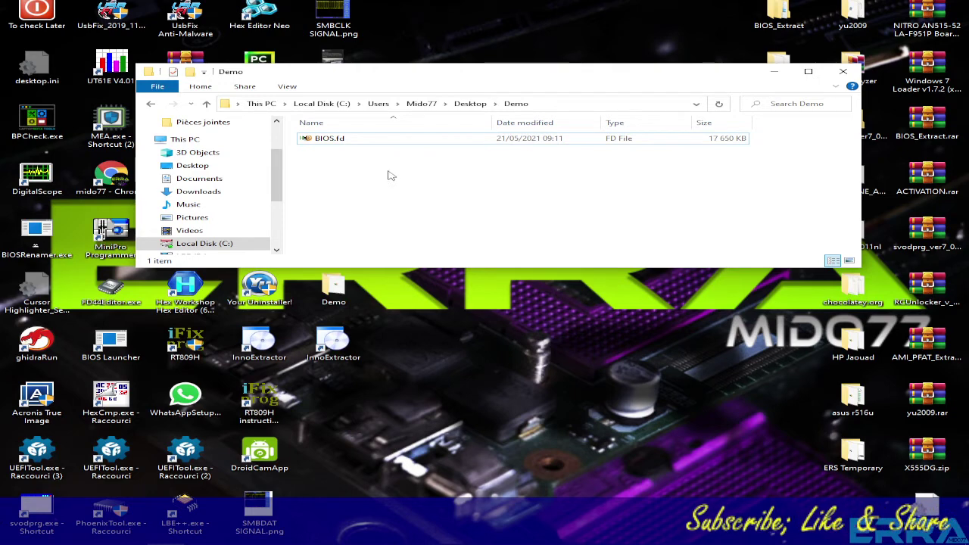
left_click(342, 142)
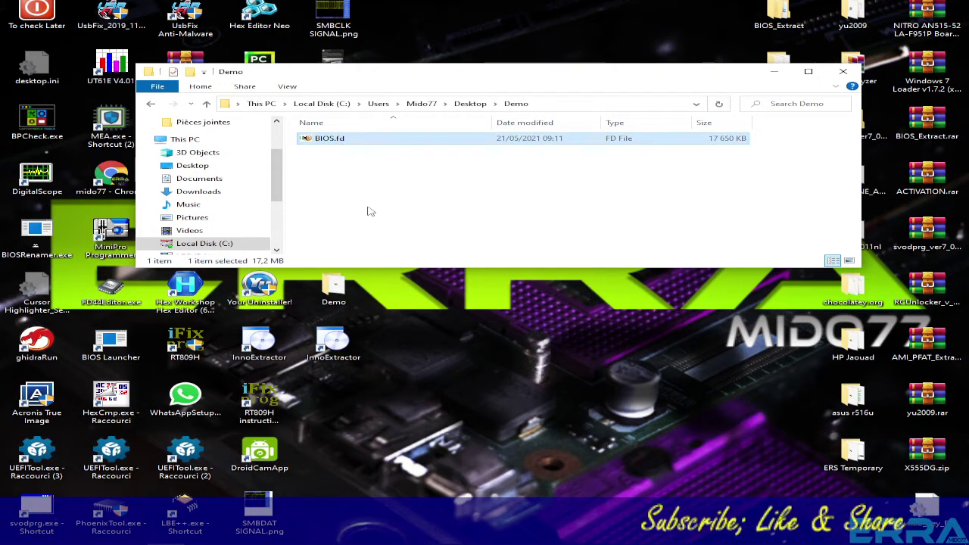
Open BIOS.fd in HxD and browse its PE header, FlashUtilityPkg strings and FF-filled regions
double_click(330, 139)
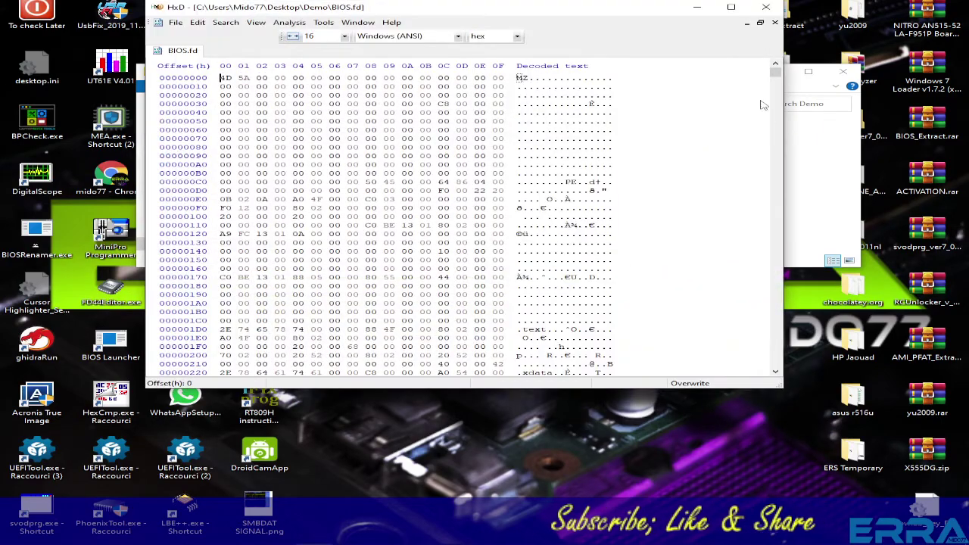
left_click_drag(774, 70, 784, 368)
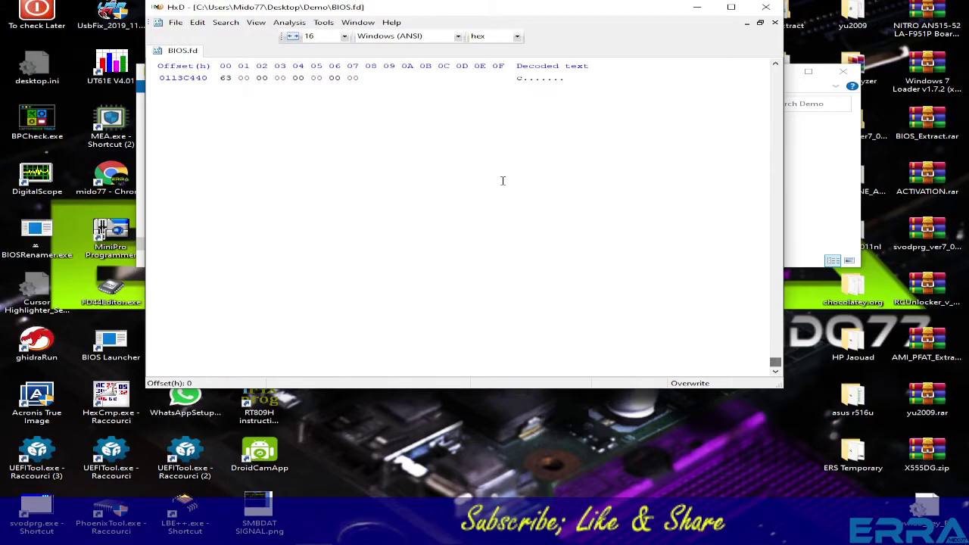
scroll(502, 180, "up", 20)
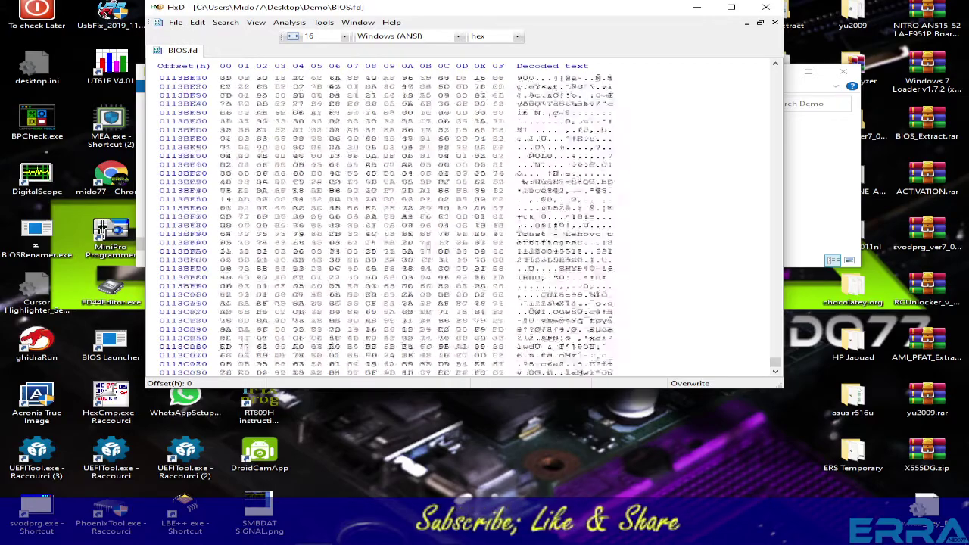
scroll(579, 177, "up", 20)
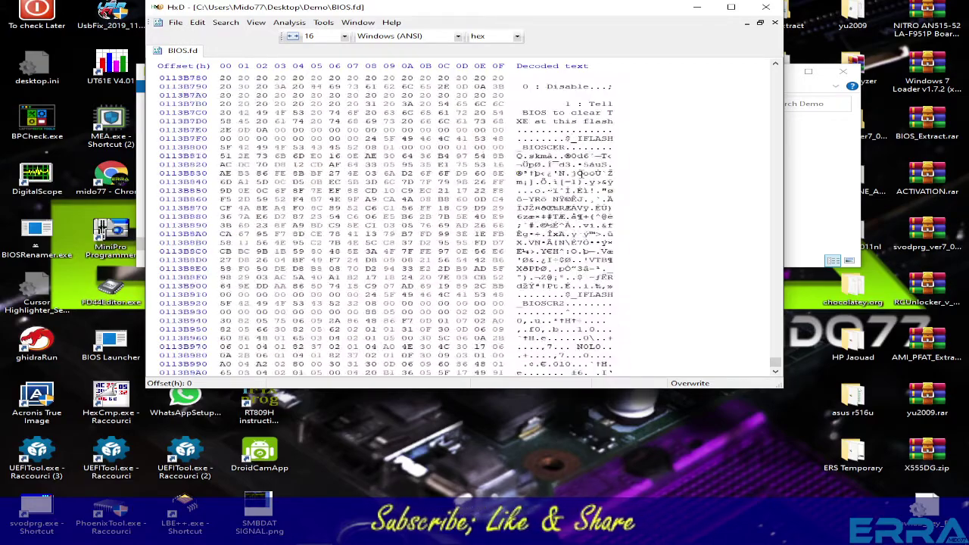
scroll(580, 174, "up", 20)
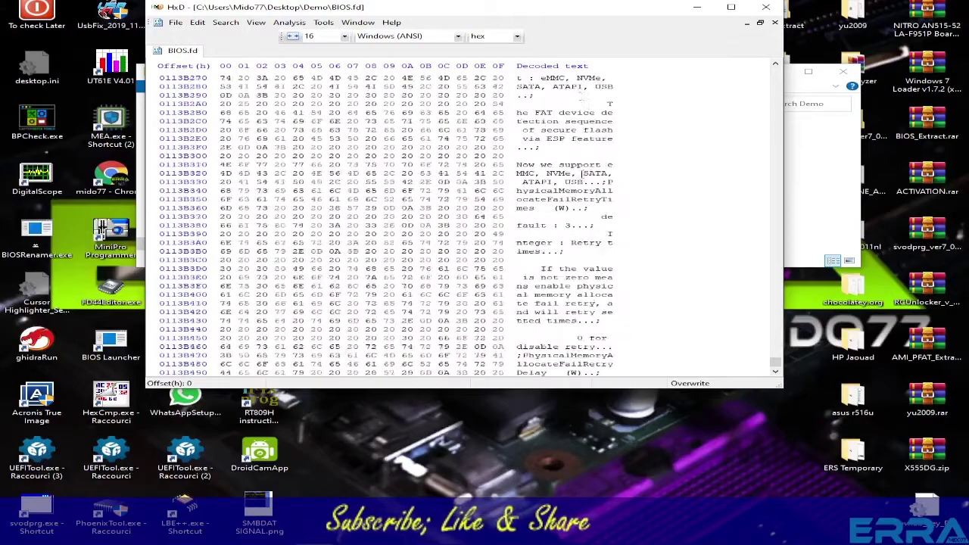
scroll(580, 174, "up", 20)
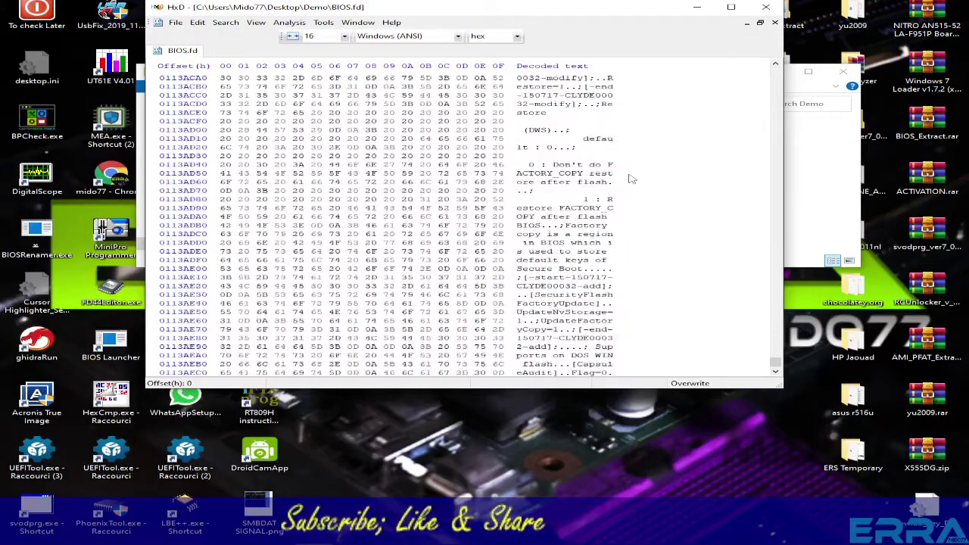
scroll(632, 178, "up", 20)
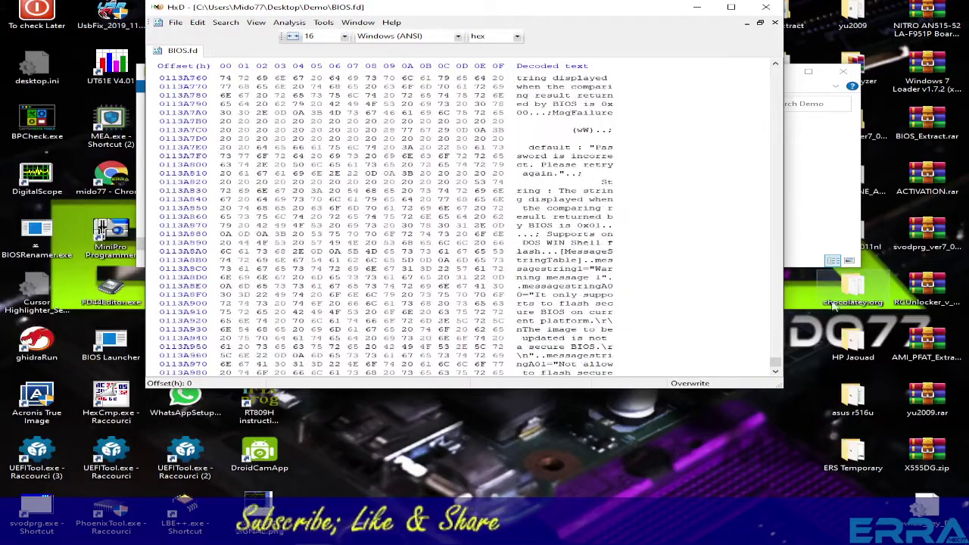
left_click_drag(775, 362, 757, 67)
scroll(566, 182, "down", 13)
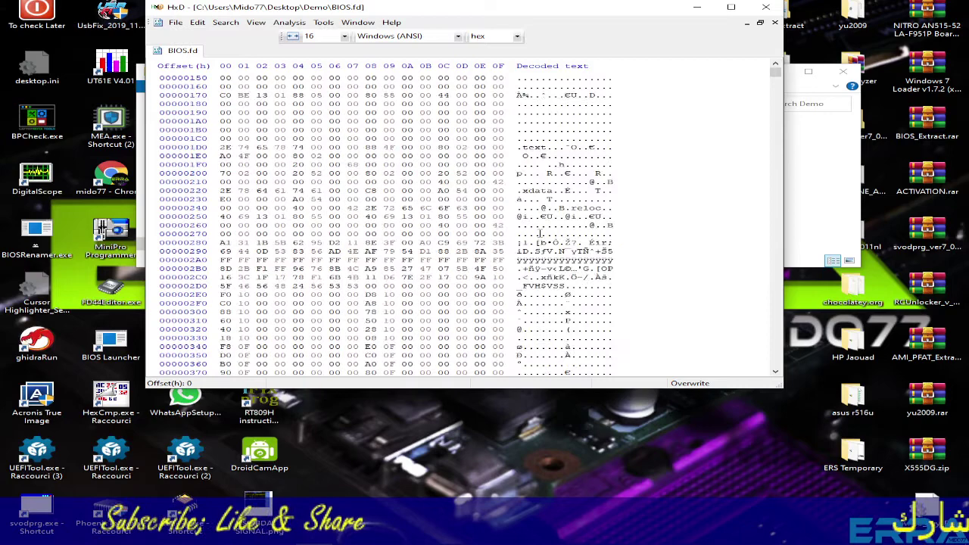
scroll(542, 229, "down", 12)
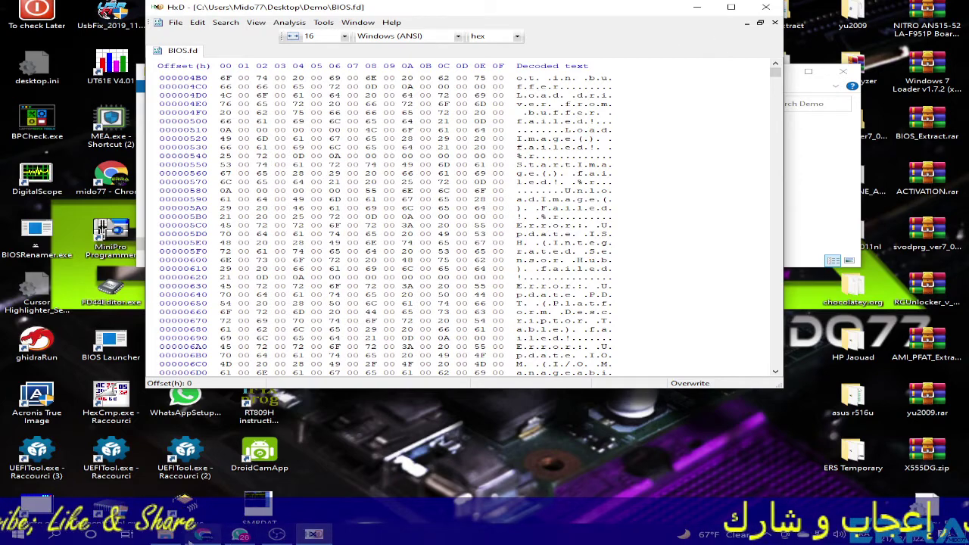
Bring up the Discord repair channel and scroll to the Insyde Image Extractor recommendation
left_click(202, 535)
key("ctrl+shift+Tab")
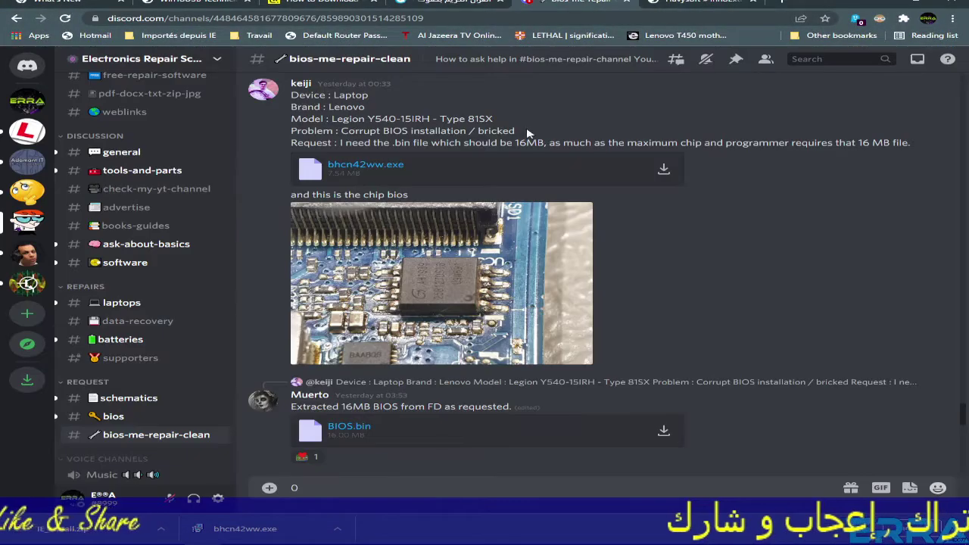
scroll(413, 306, "up", 5)
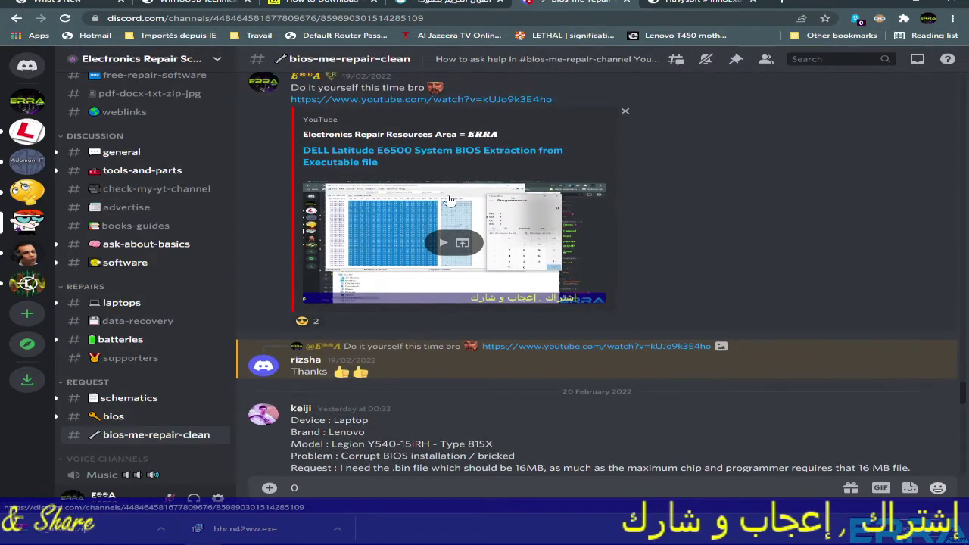
scroll(424, 208, "up", 3)
scroll(447, 349, "up", 3)
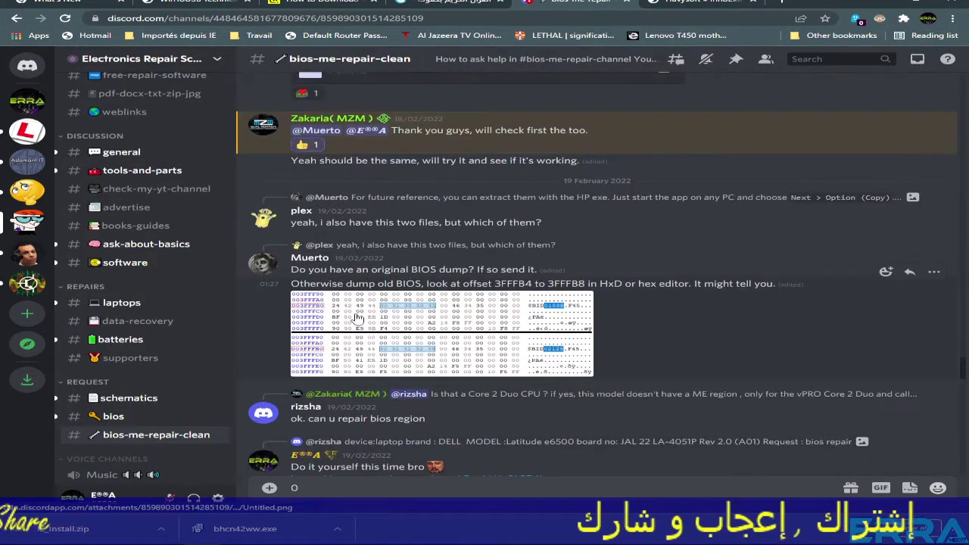
scroll(357, 318, "down", 5)
scroll(358, 318, "down", 12)
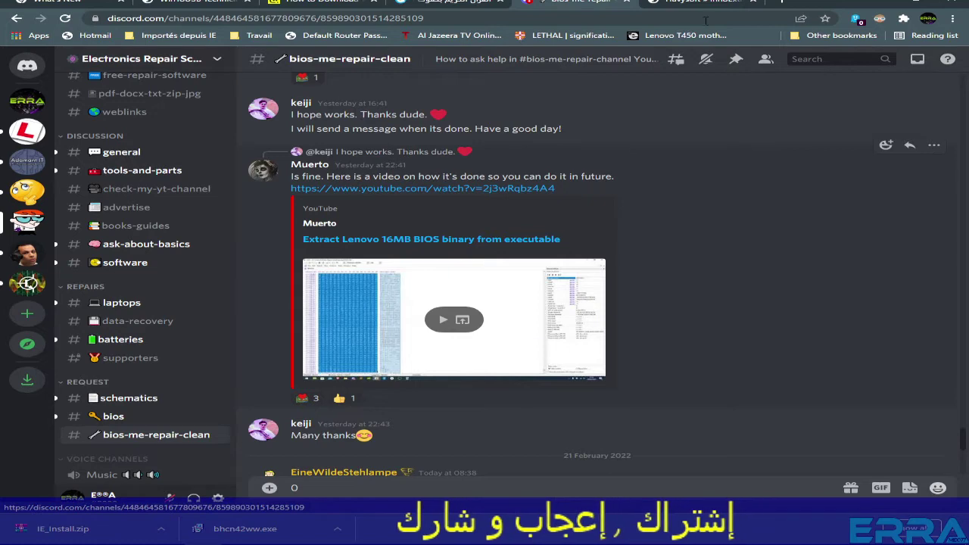
Close the hex editor showing BIOS.fd and return to the Discord channel
left_click(314, 535)
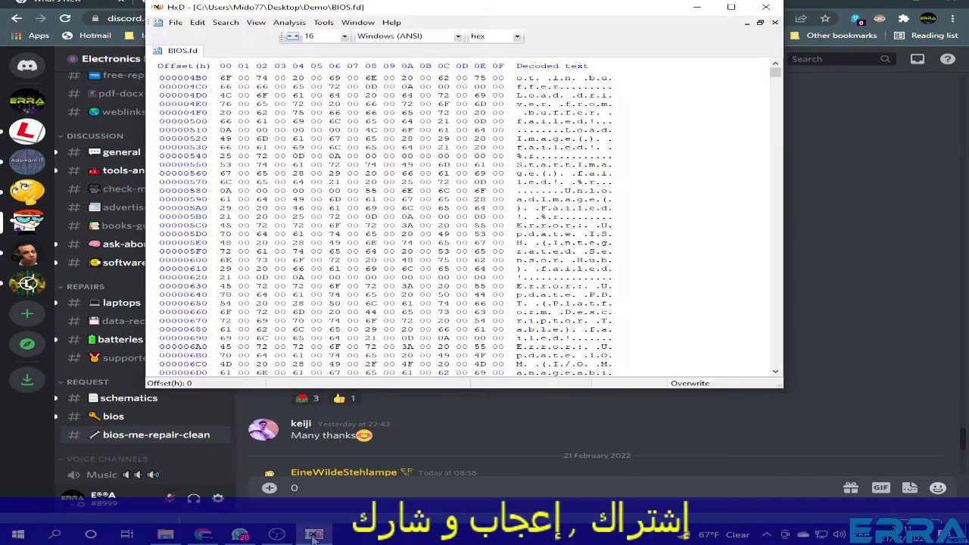
left_click(766, 9)
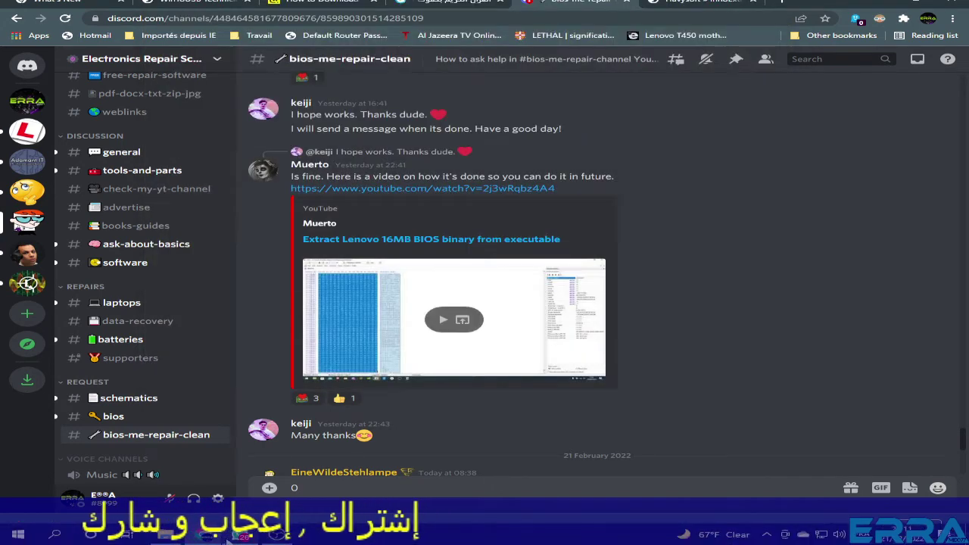
left_click(189, 461)
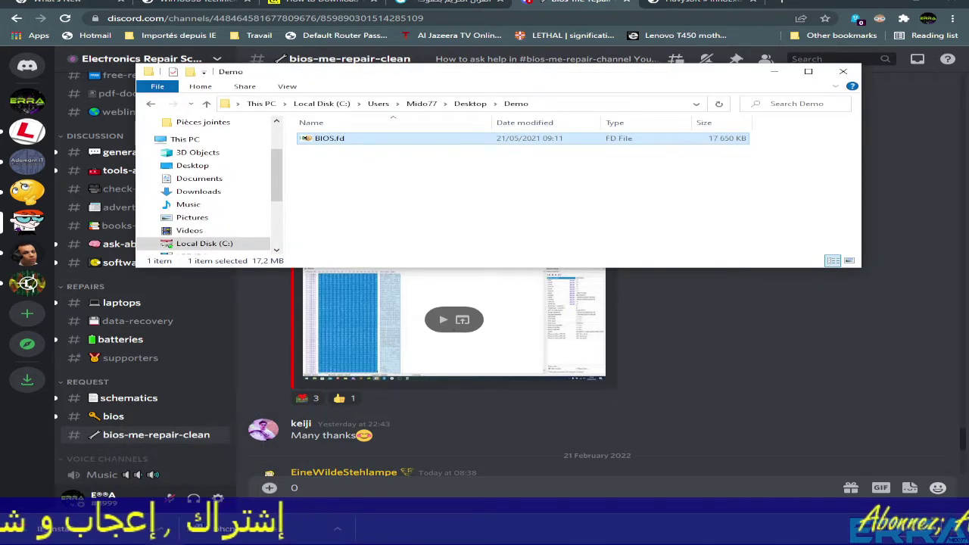
left_click(573, 3)
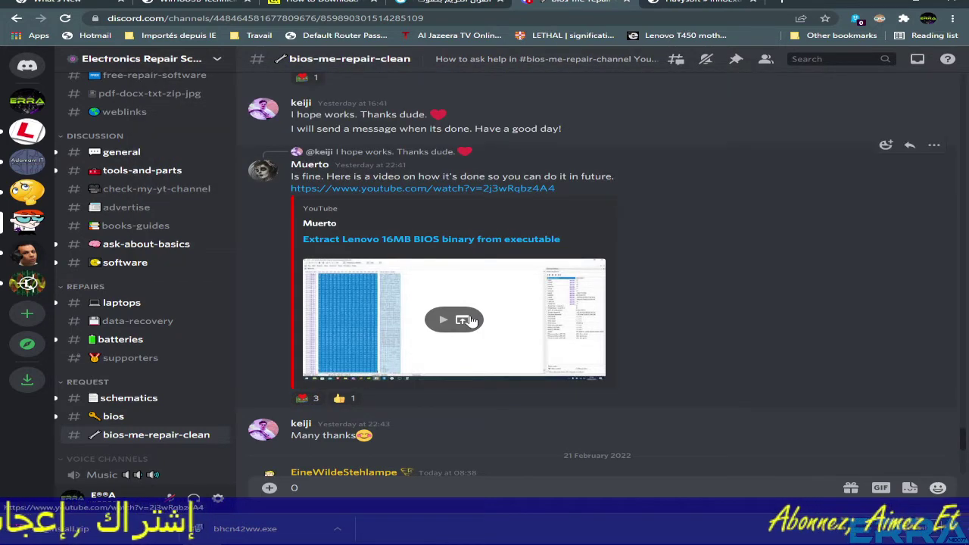
scroll(470, 321, "down", 4)
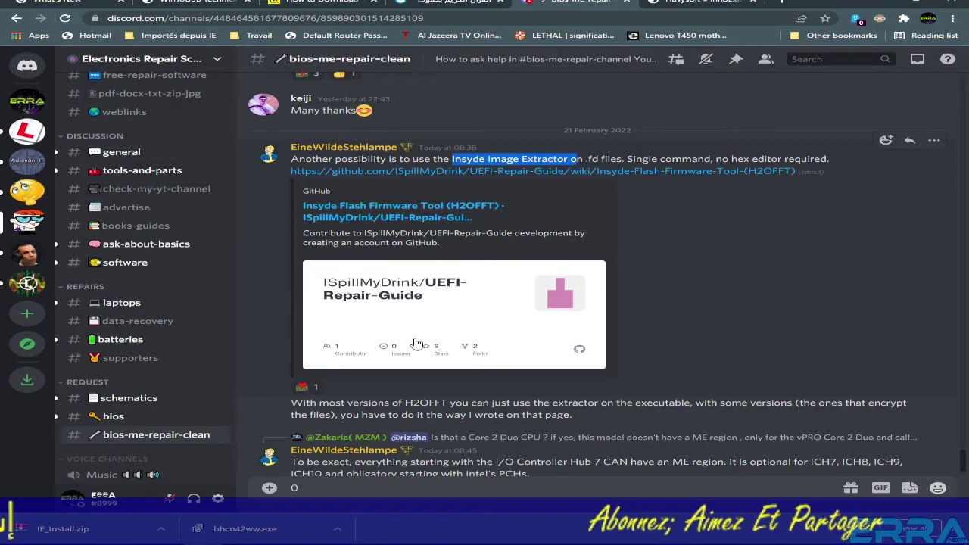
Search Google for 'insydeimageextractor github', correcting the initial 'insideimageextractor' misspelling
left_click(685, 2)
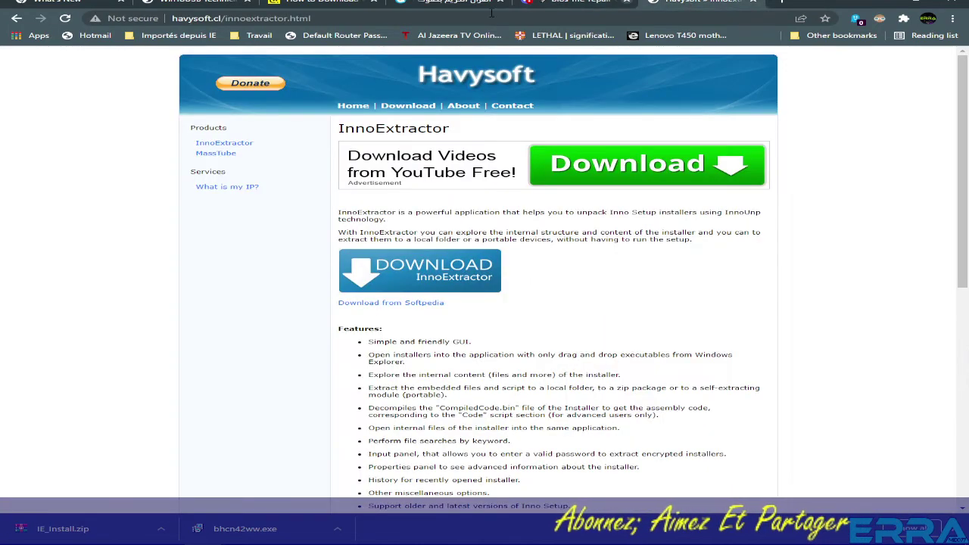
left_click(434, 17)
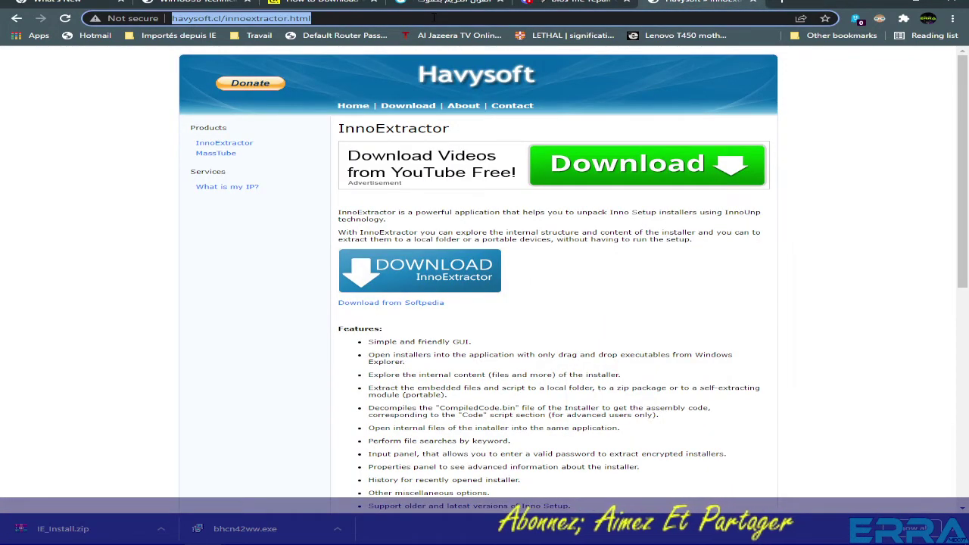
type("insid")
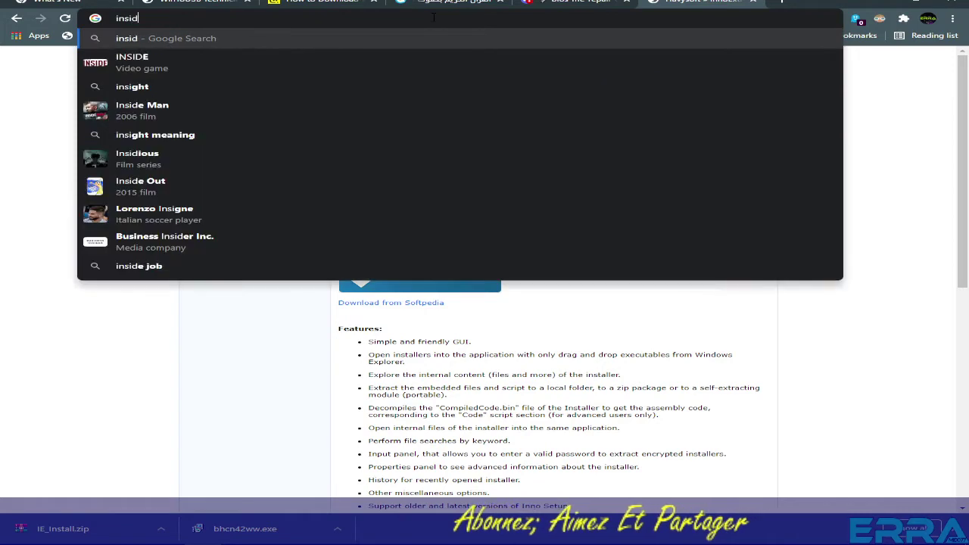
type("eimag")
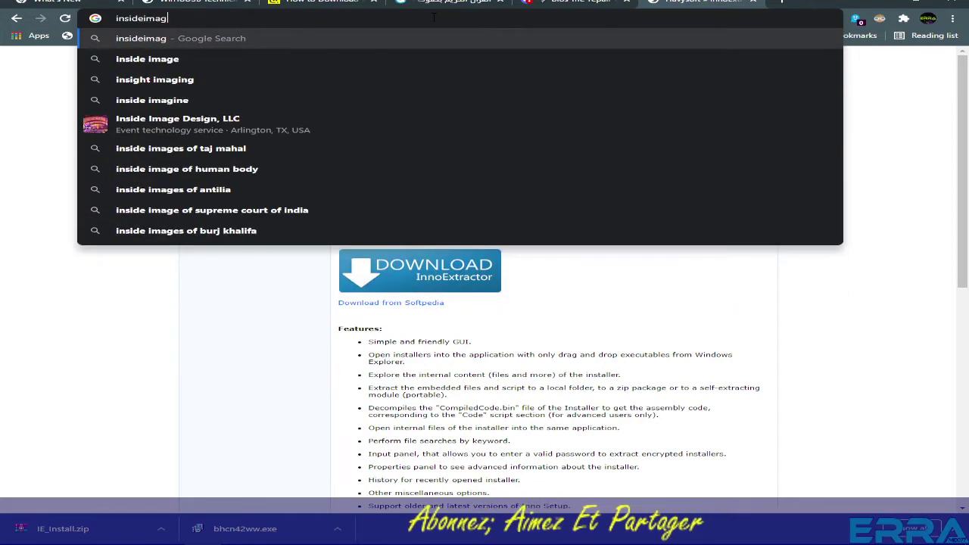
type("eex")
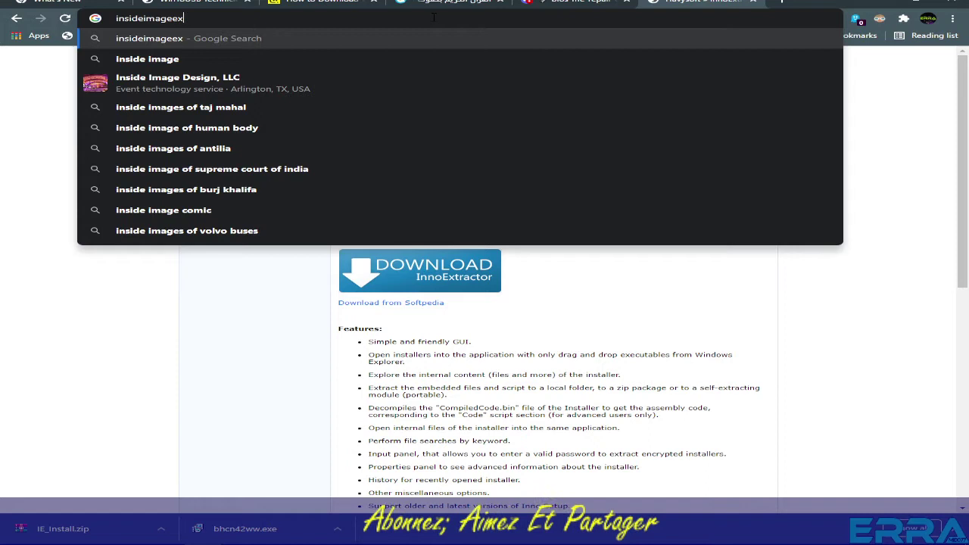
type("tractor")
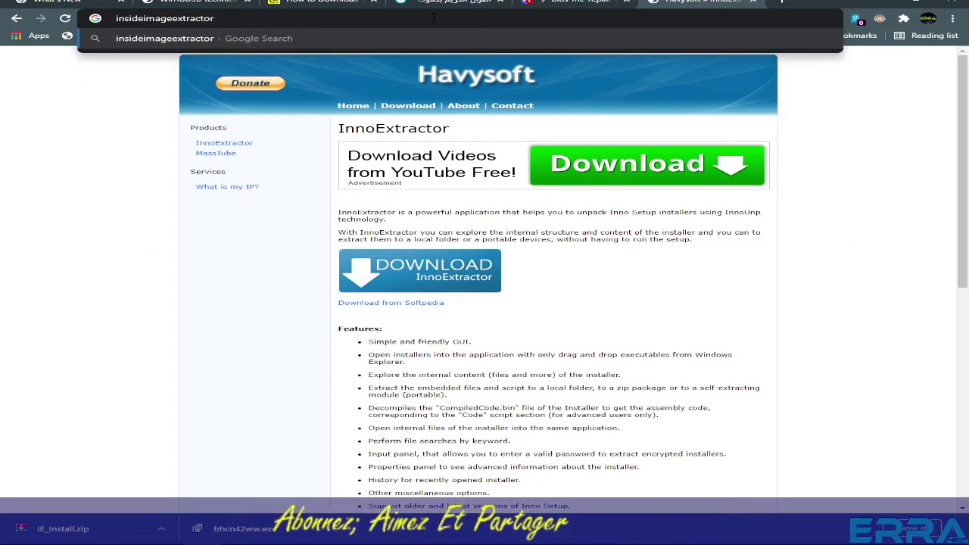
type(" githu")
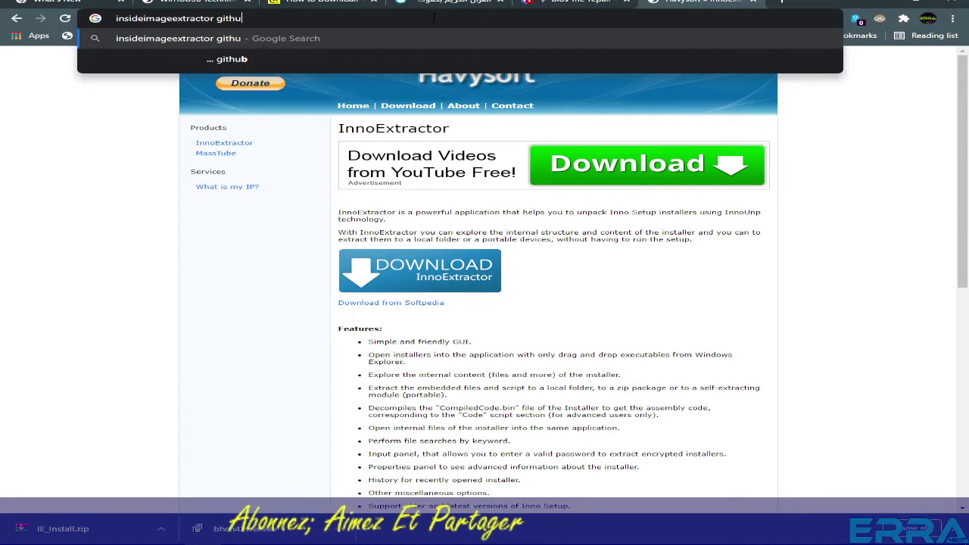
type("b")
key("Return")
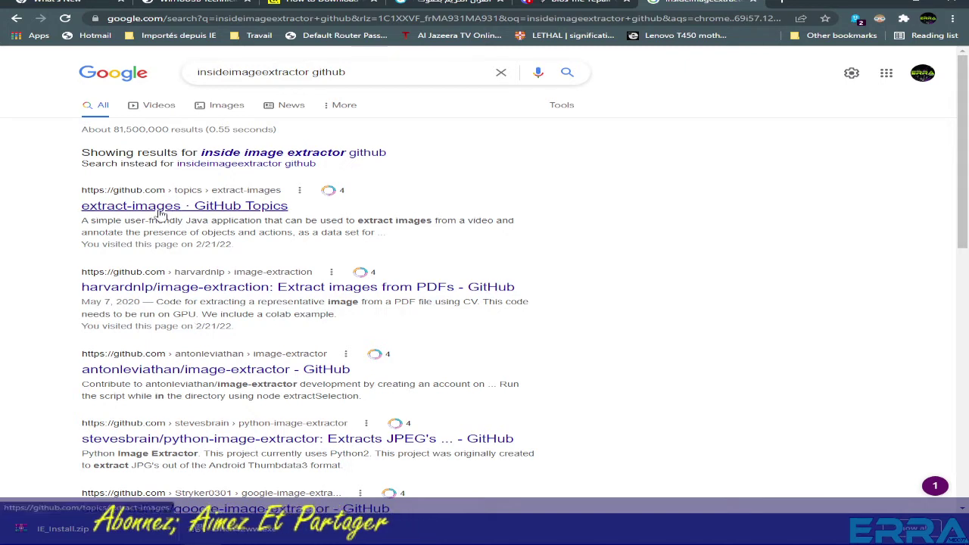
left_click(217, 72)
key("BackSpace")
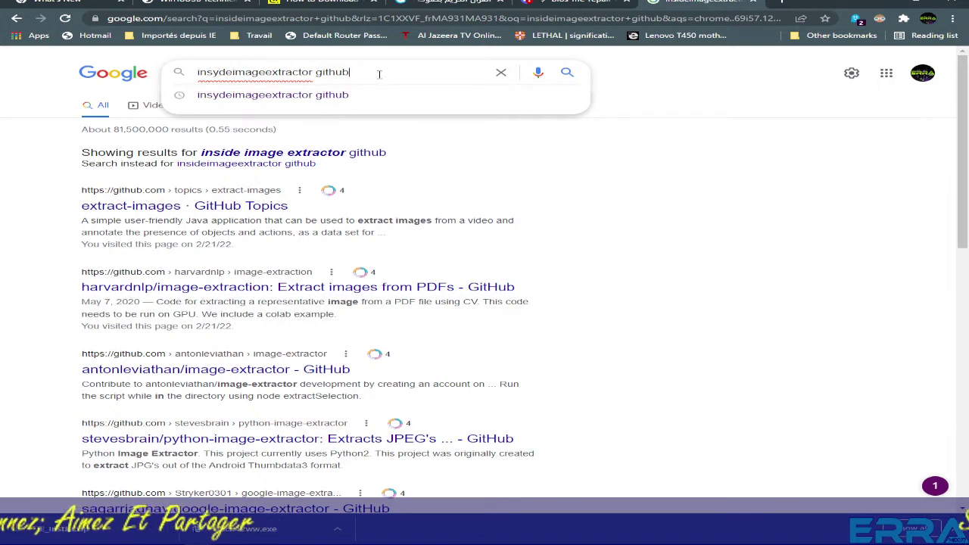
key("Return")
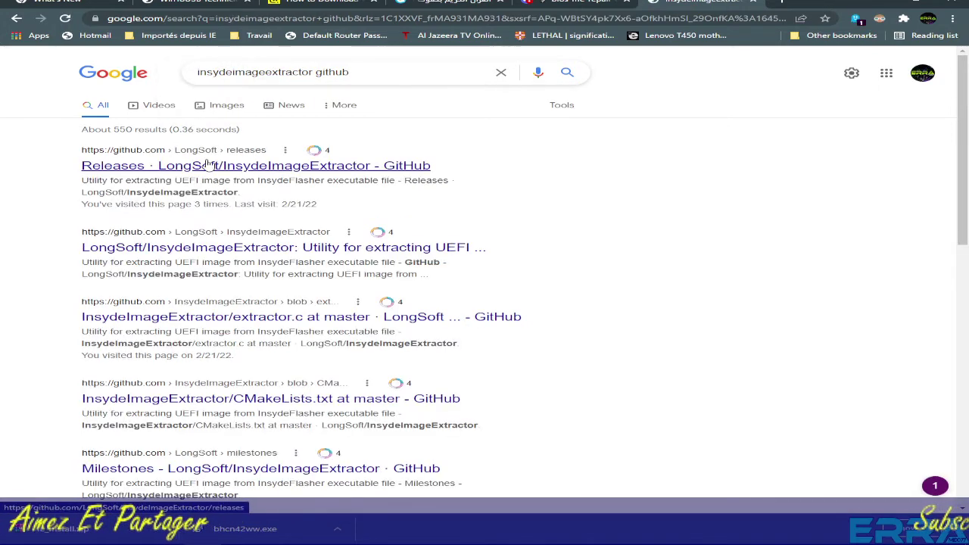
Download extractor_v0.2_win.zip from the InsydeImageExtractor GitHub releases into Desktop\Demo
left_click(208, 165)
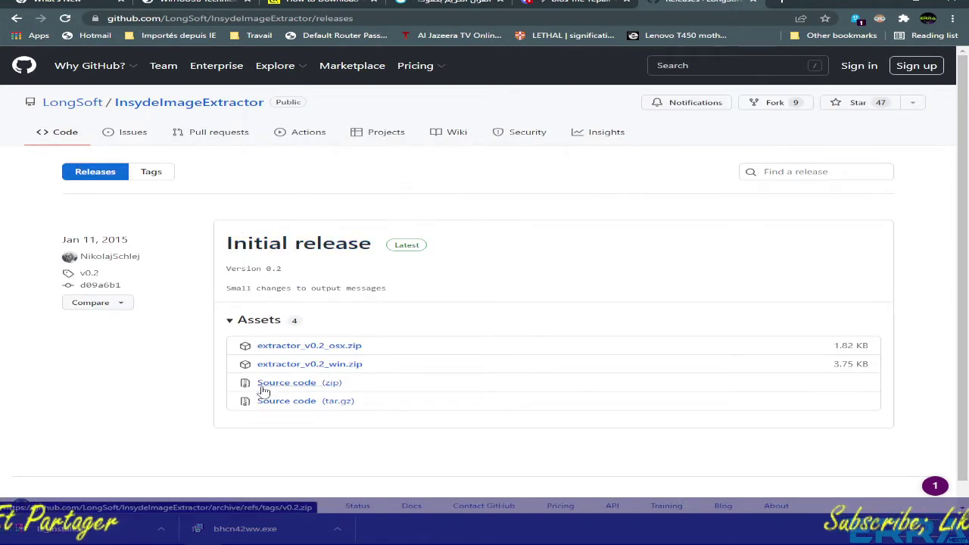
left_click(323, 365)
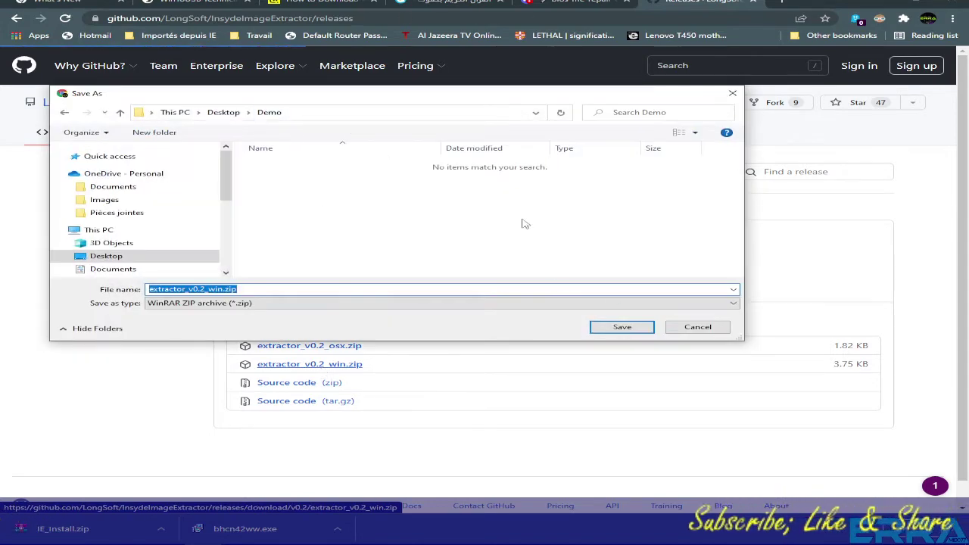
left_click(622, 327)
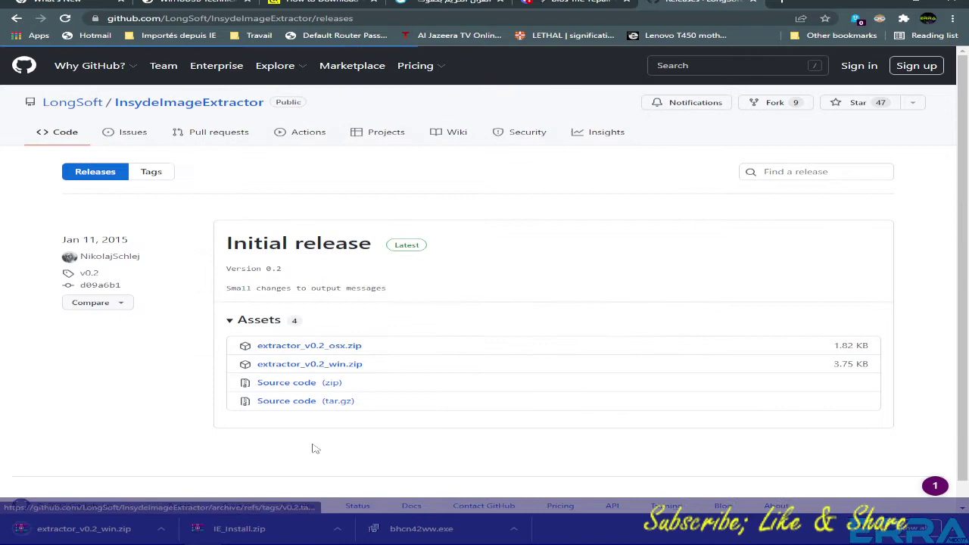
left_click(169, 535)
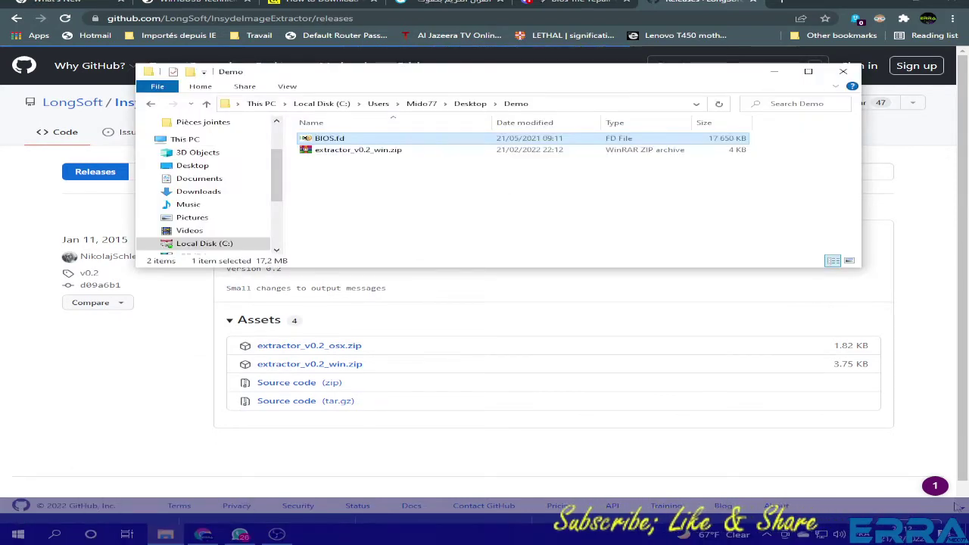
Extract extractor_v0.2_win.zip into its own folder in Demo and delete the zip
left_click(626, 281)
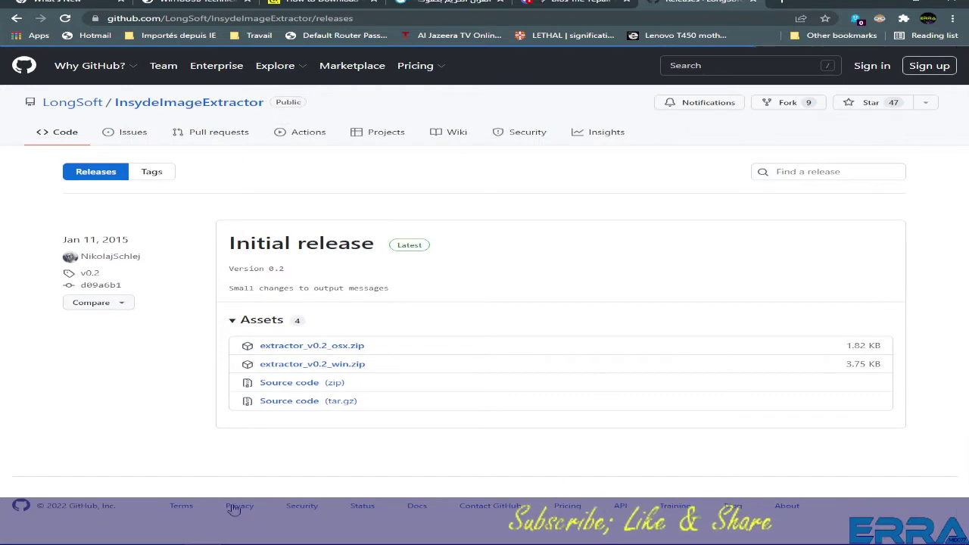
left_click(169, 535)
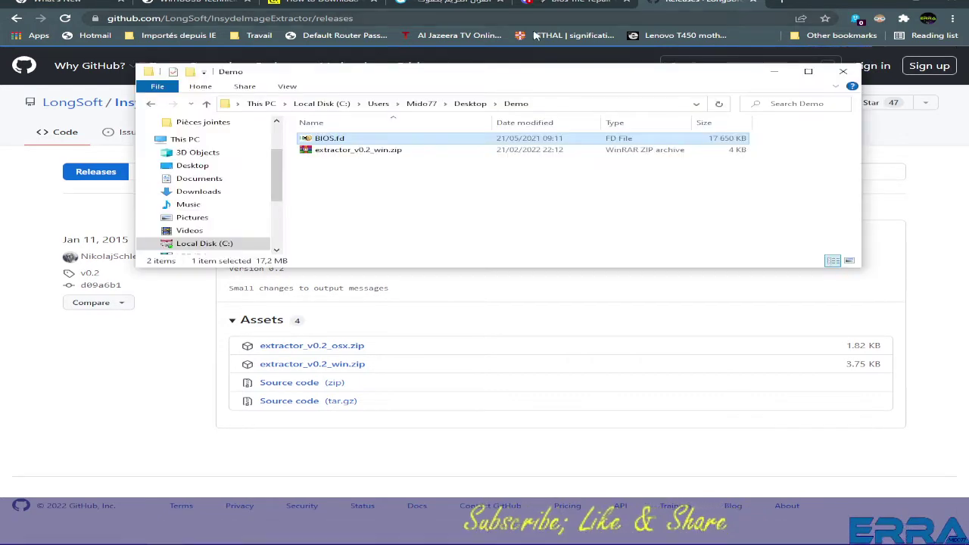
left_click(340, 151)
right_click(338, 150)
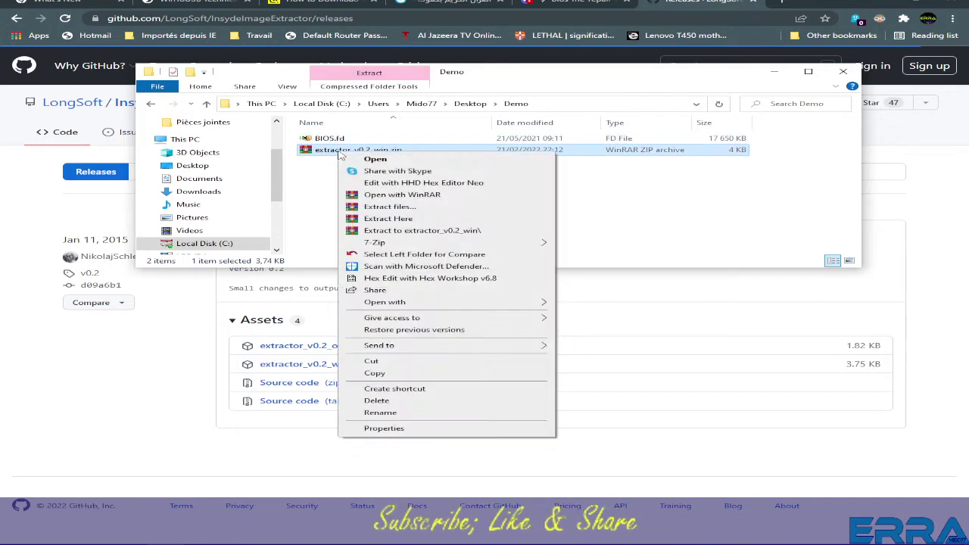
left_click(414, 238)
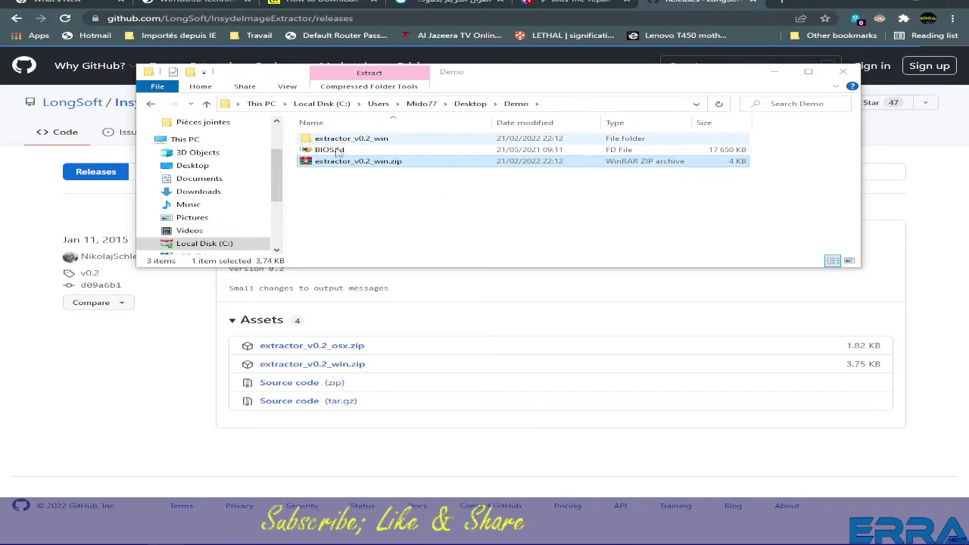
key("Delete")
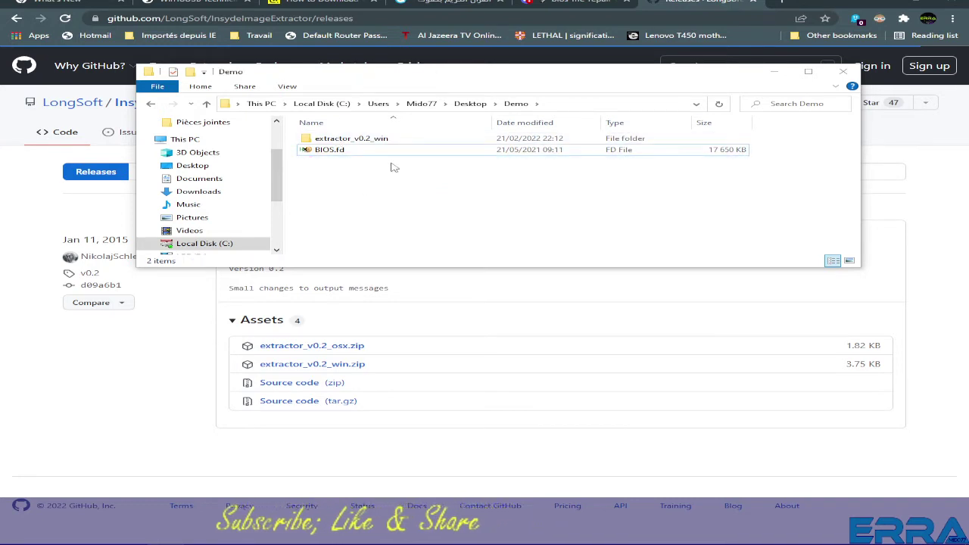
Copy extractor.exe into Demo, delete the extractor_v0.2_win folder, and select BIOS.fd
double_click(327, 137)
left_click(333, 140)
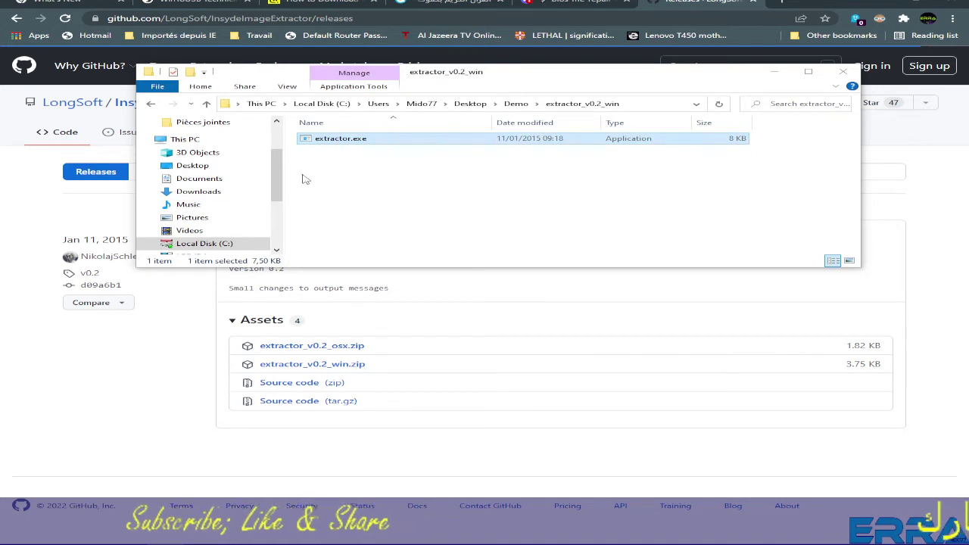
left_click(206, 103)
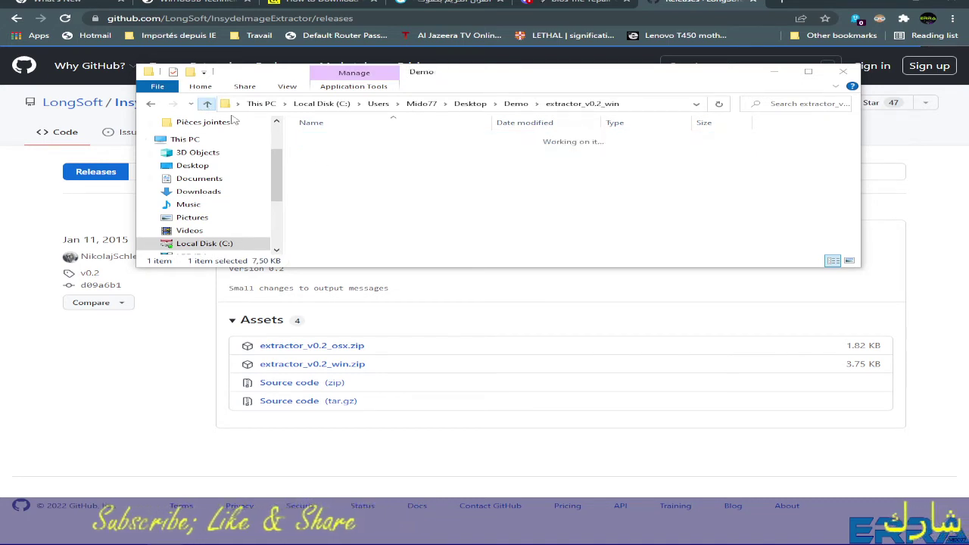
left_click(393, 205)
key("ctrl+v")
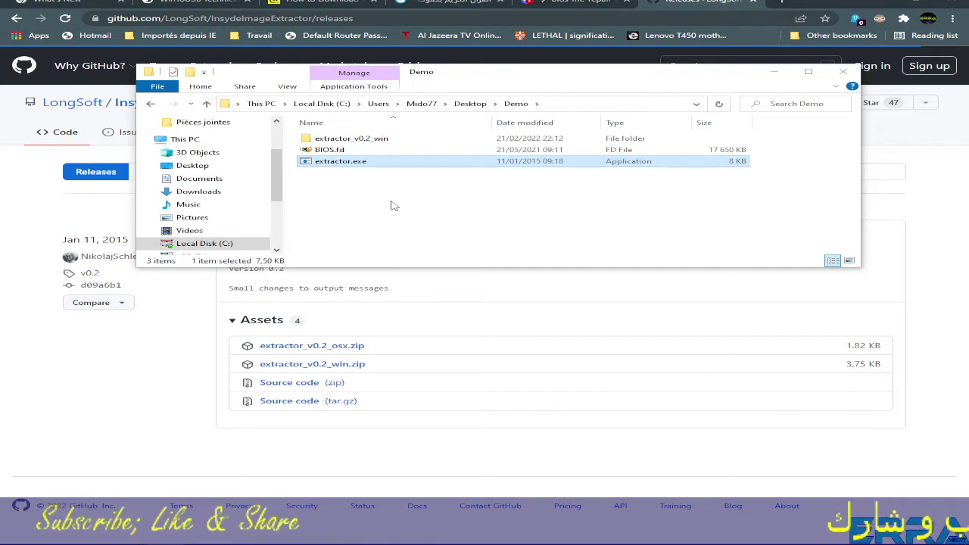
left_click(376, 137)
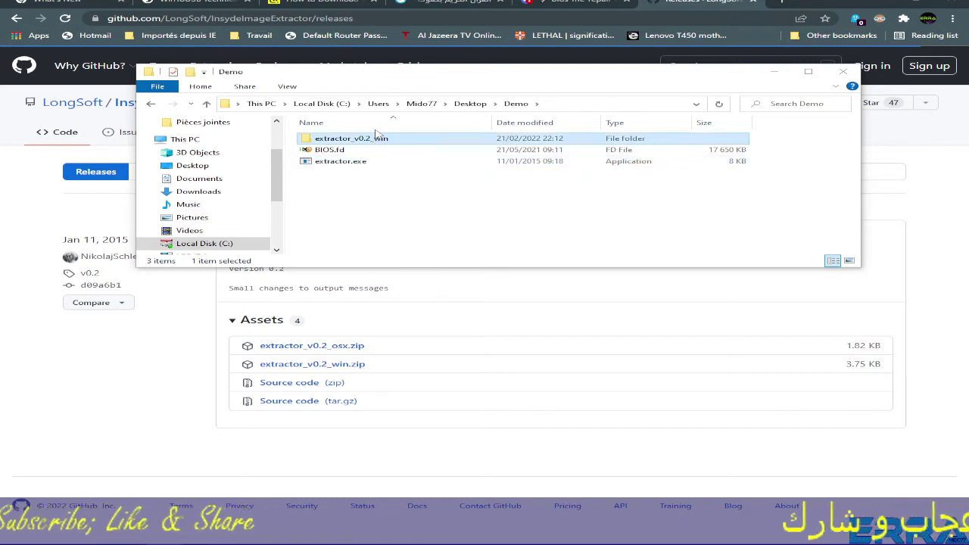
key("Delete")
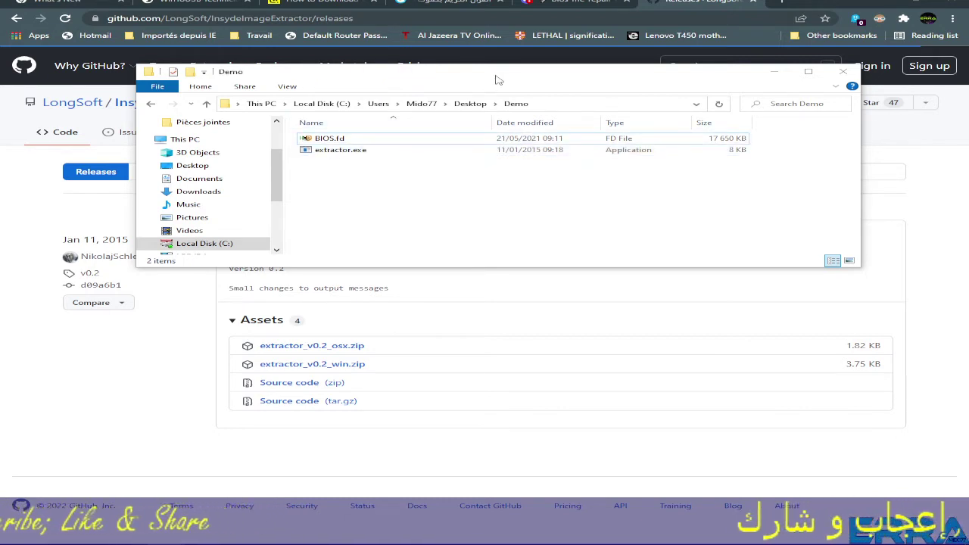
left_click_drag(496, 79, 494, 69)
left_click(340, 144)
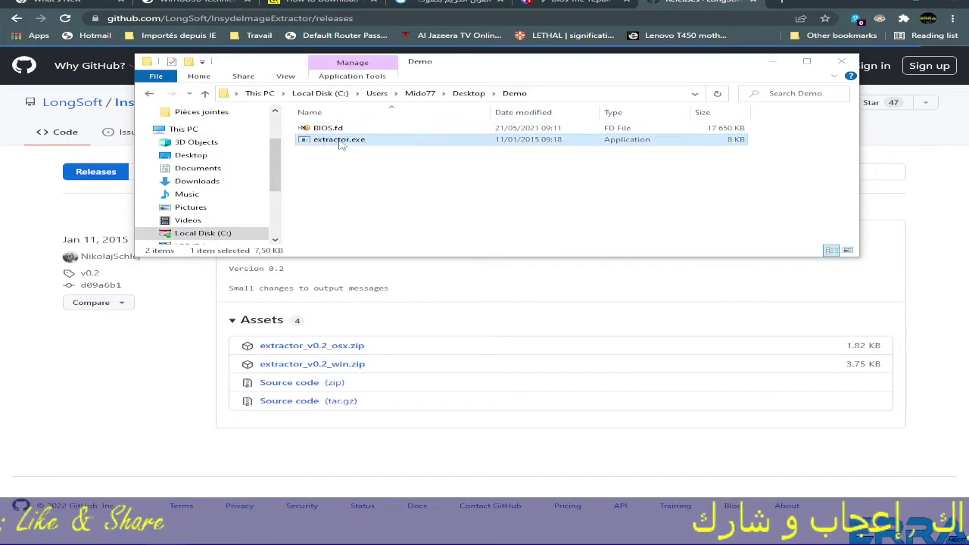
key("Up")
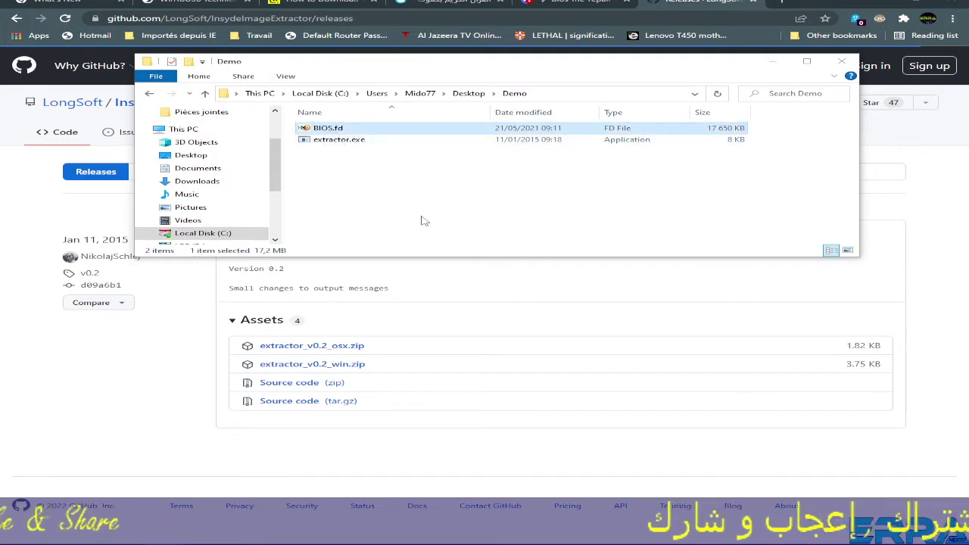
Find Command Prompt in Windows search and bring up its Run as administrator option
mouse_move(616, 530)
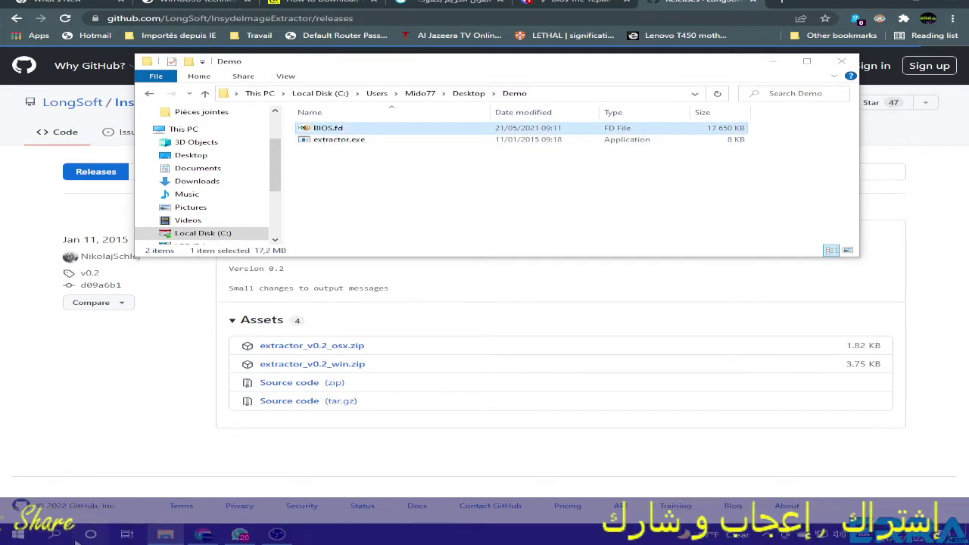
left_click(56, 534)
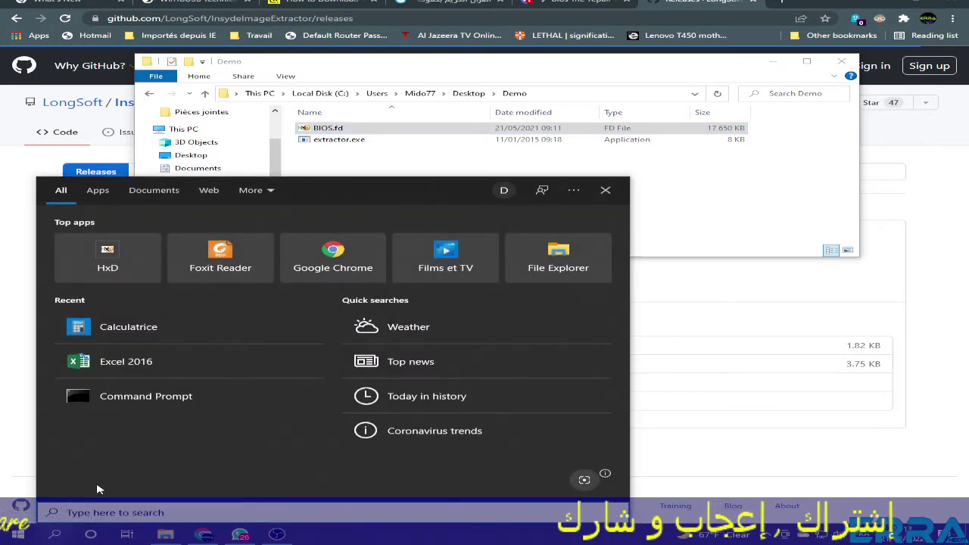
right_click(151, 406)
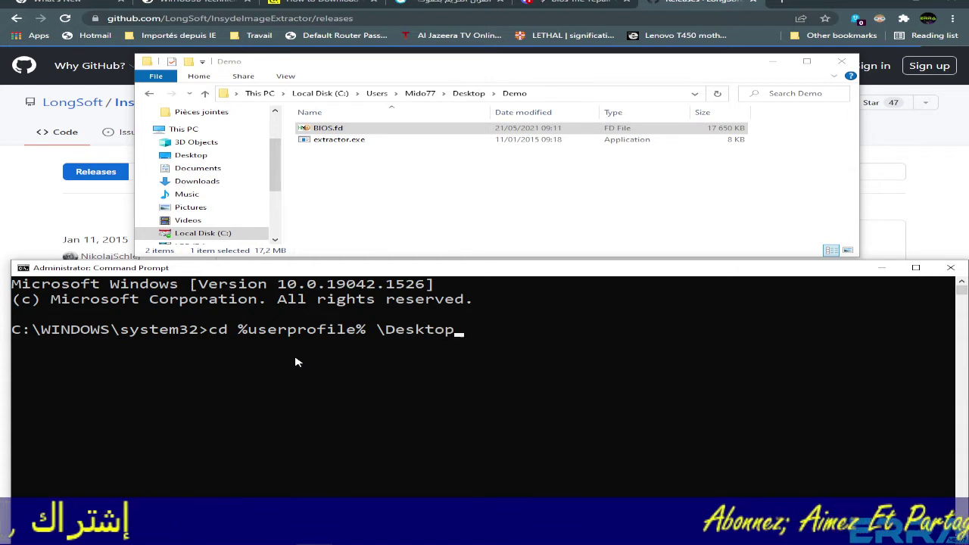
Change the Command Prompt directory to Desktop\Demo and check its file names
type("\\Demo")
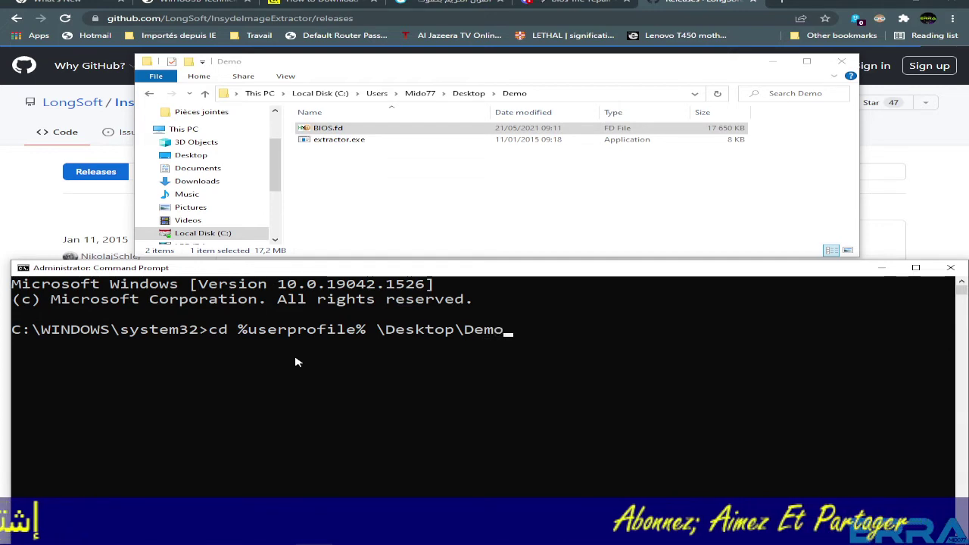
key("Return")
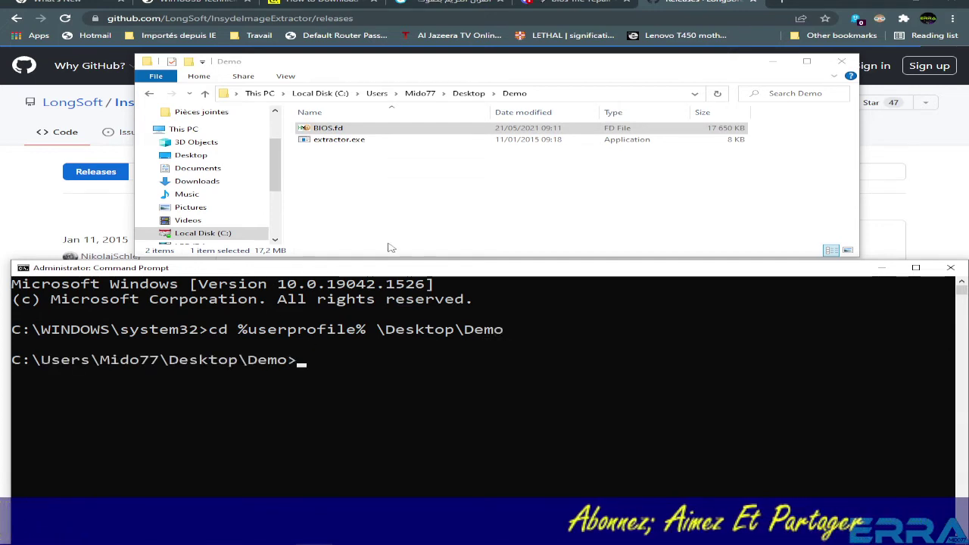
left_click(439, 223)
left_click(313, 371)
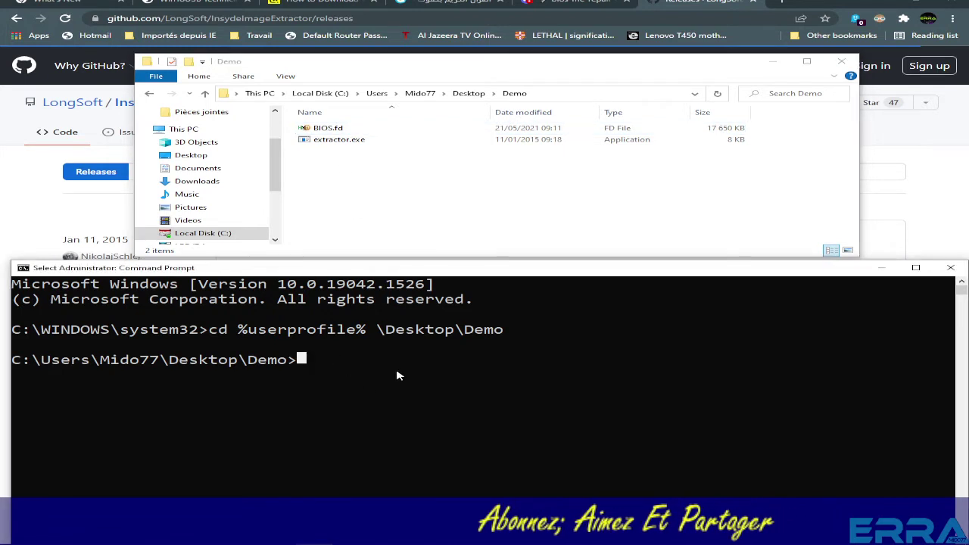
Run 'extractor BIOS.fd Azerty.bin' and select the resulting Azerty.bin in Demo
type("extractor")
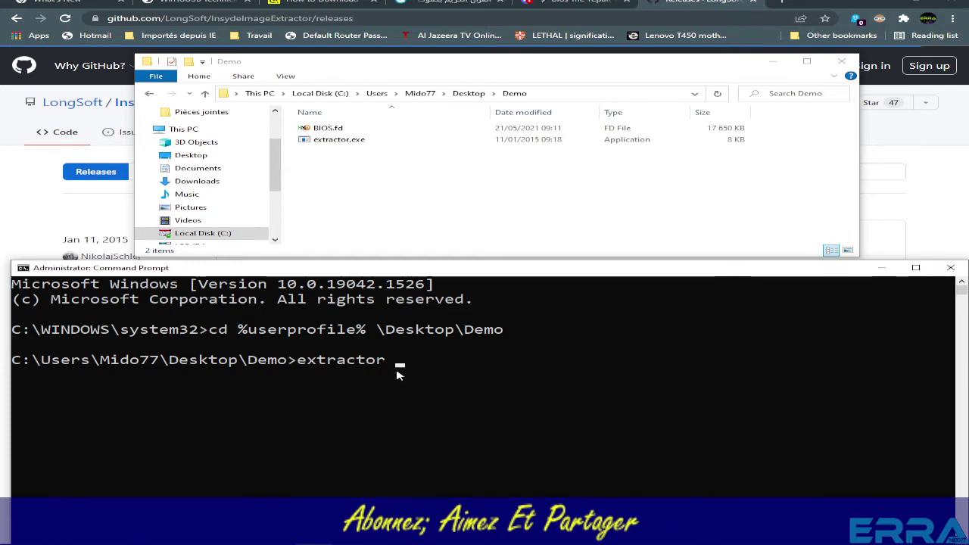
type(" B")
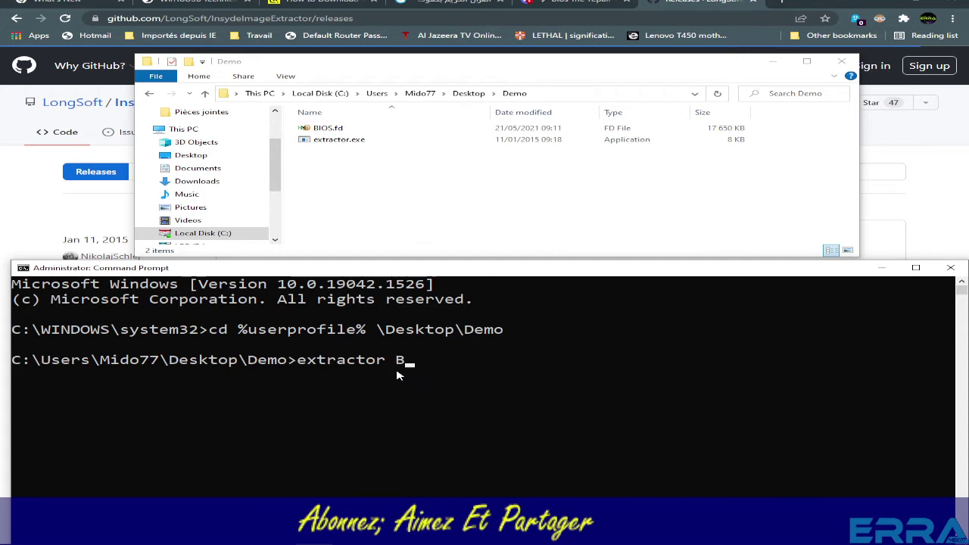
type("IOS.fd")
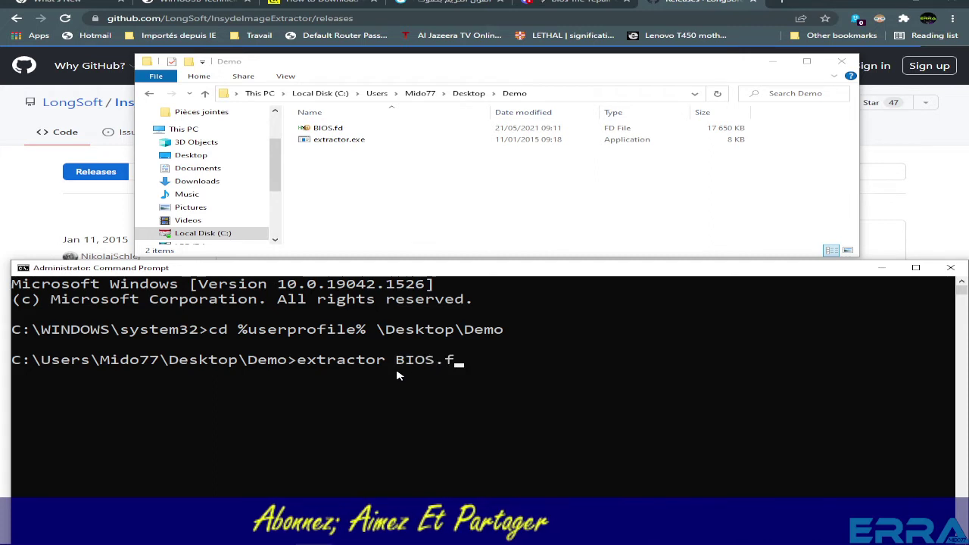
left_click(352, 129)
left_click(485, 366)
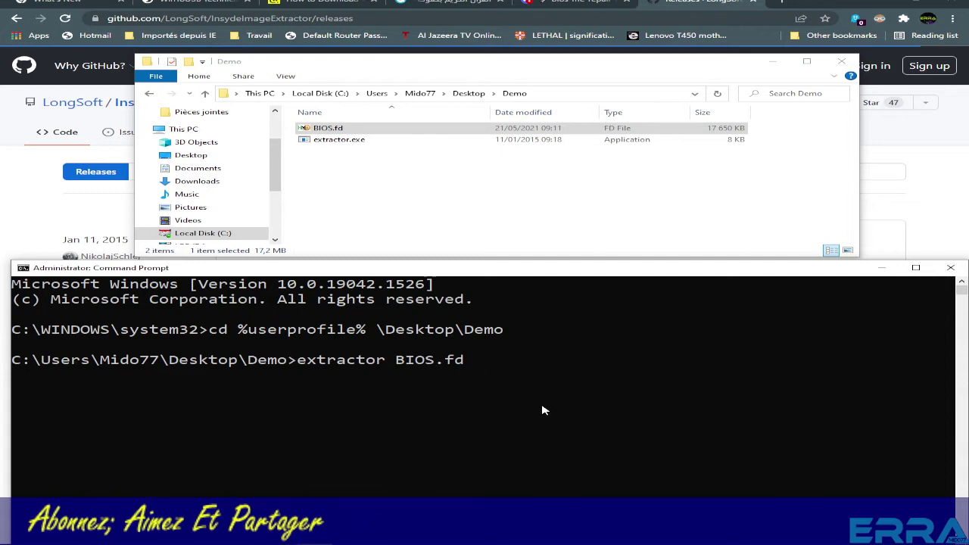
type("Azert")
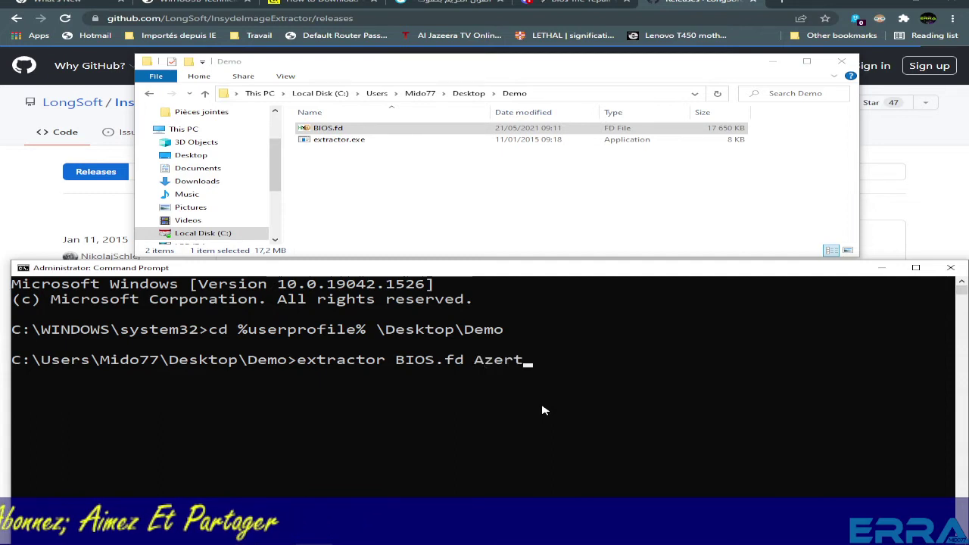
type("y.b")
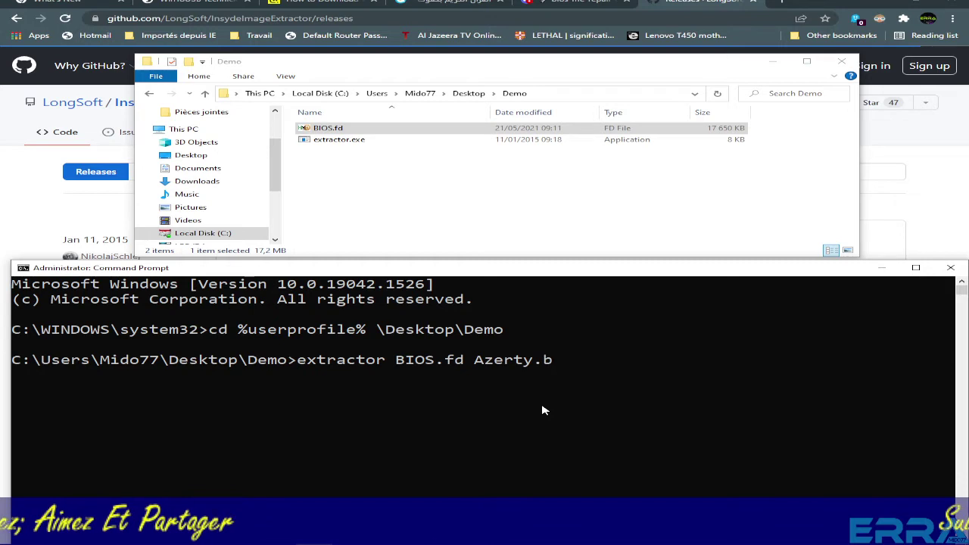
type("in")
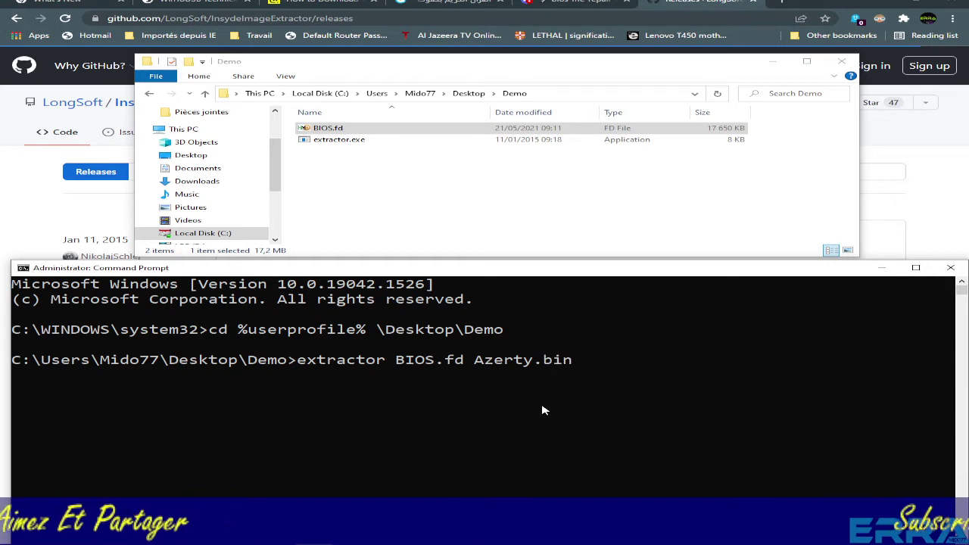
key("Return")
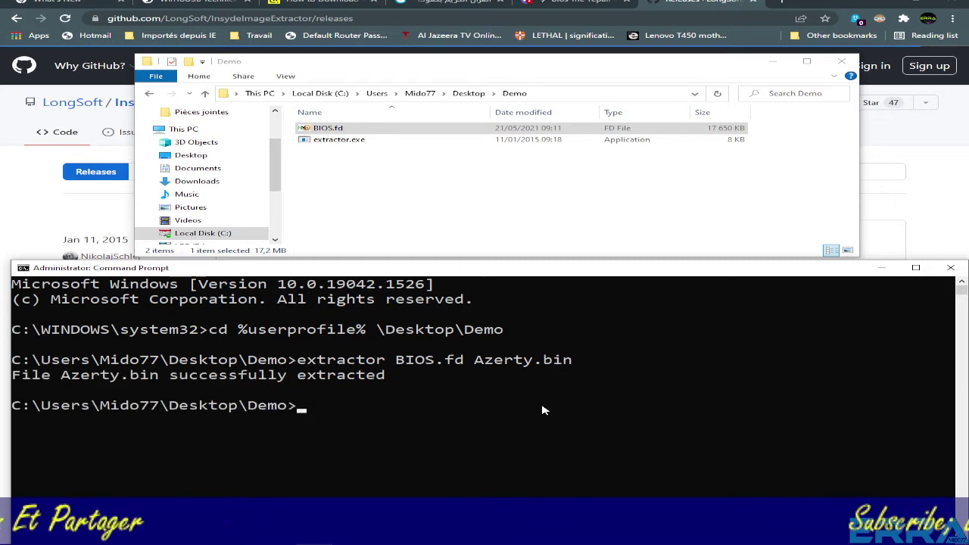
left_click(647, 129)
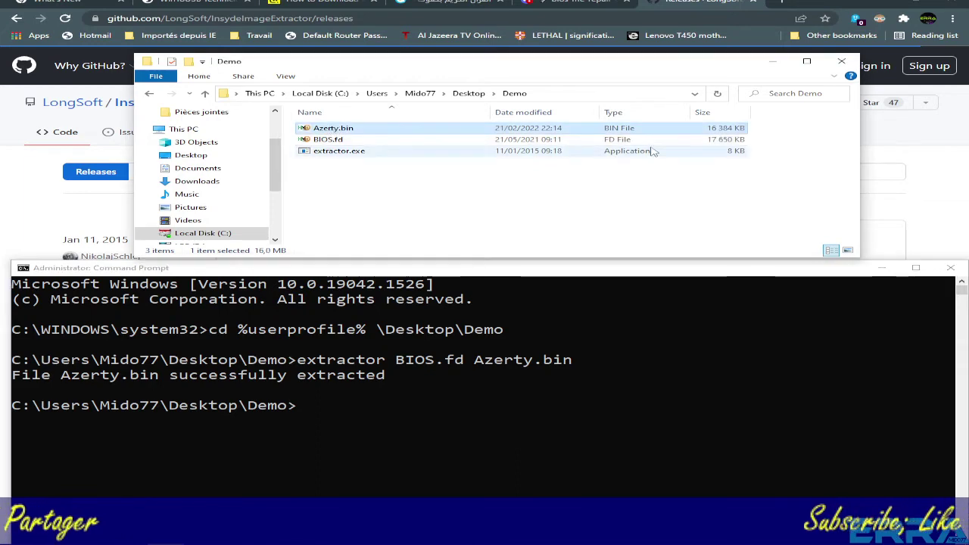
Inspect Azerty.bin in HxD from its header bytes to final offset FFFFFF, then minimize
double_click(333, 129)
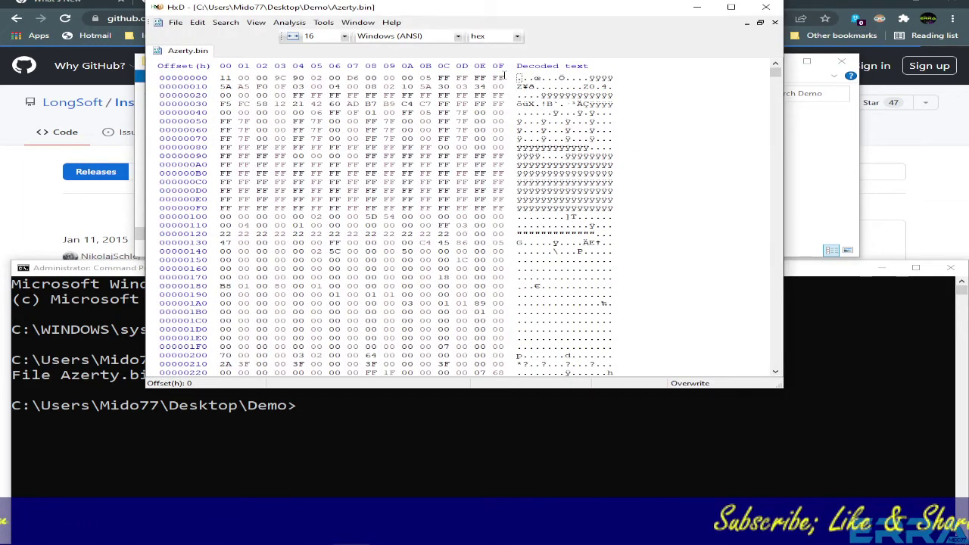
left_click_drag(505, 77, 504, 186)
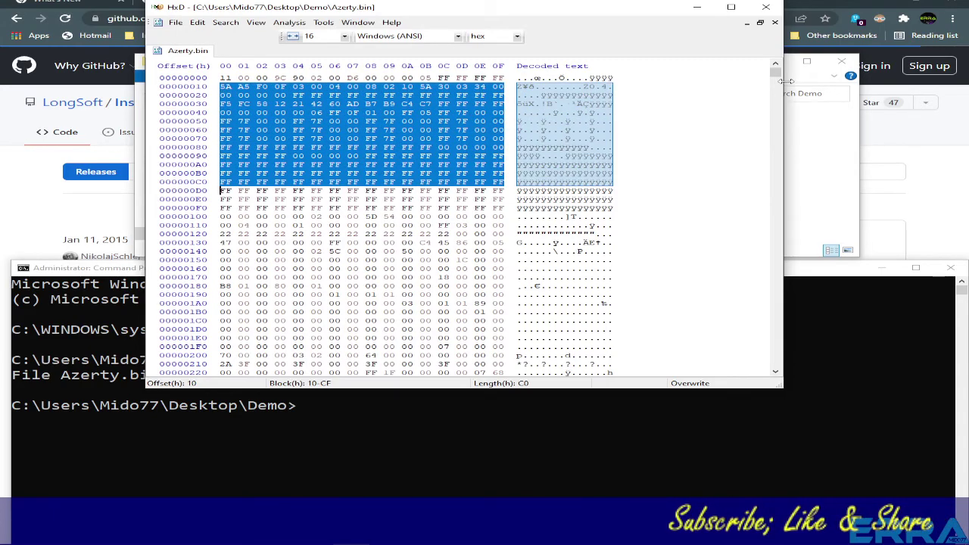
left_click_drag(776, 72, 775, 361)
scroll(623, 113, "up", 3)
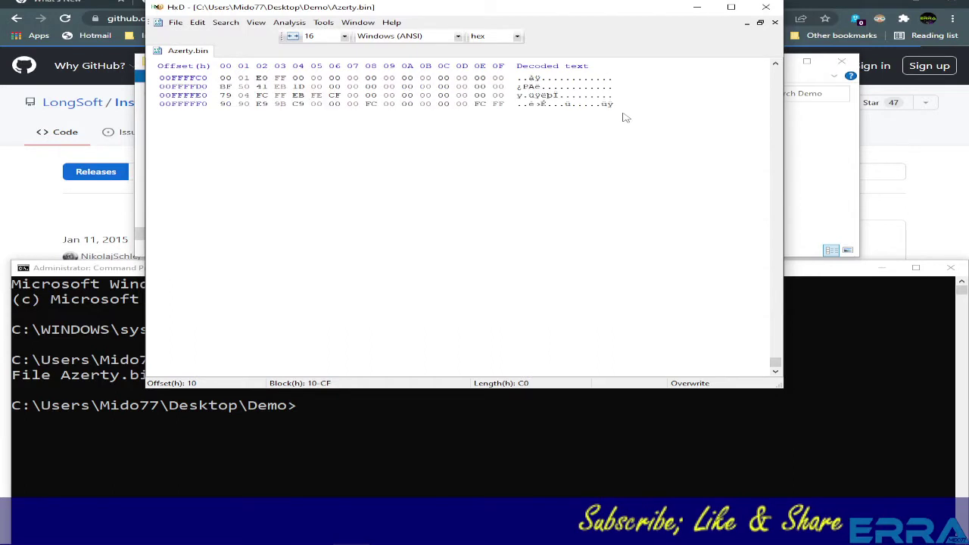
left_click_drag(615, 156, 518, 95)
left_click_drag(604, 159, 602, 157)
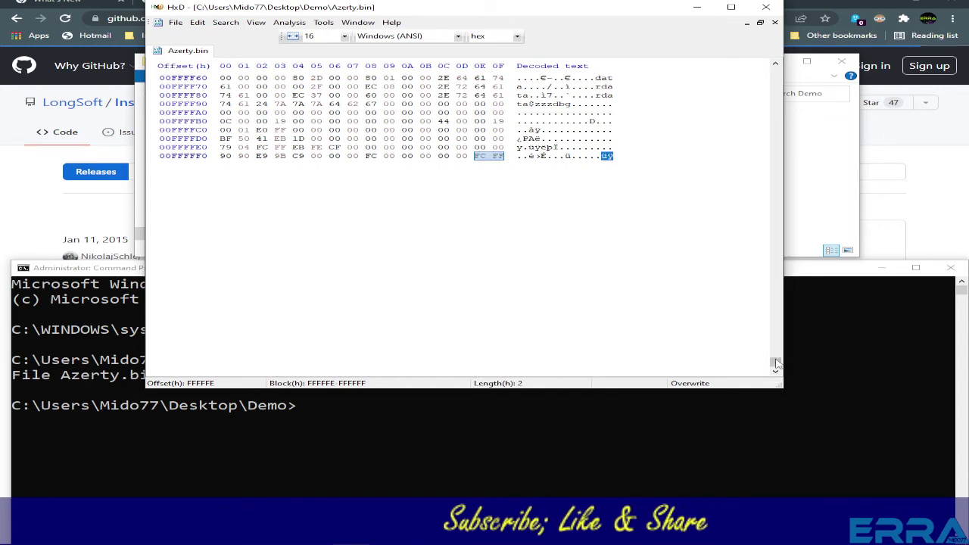
left_click_drag(775, 362, 774, 69)
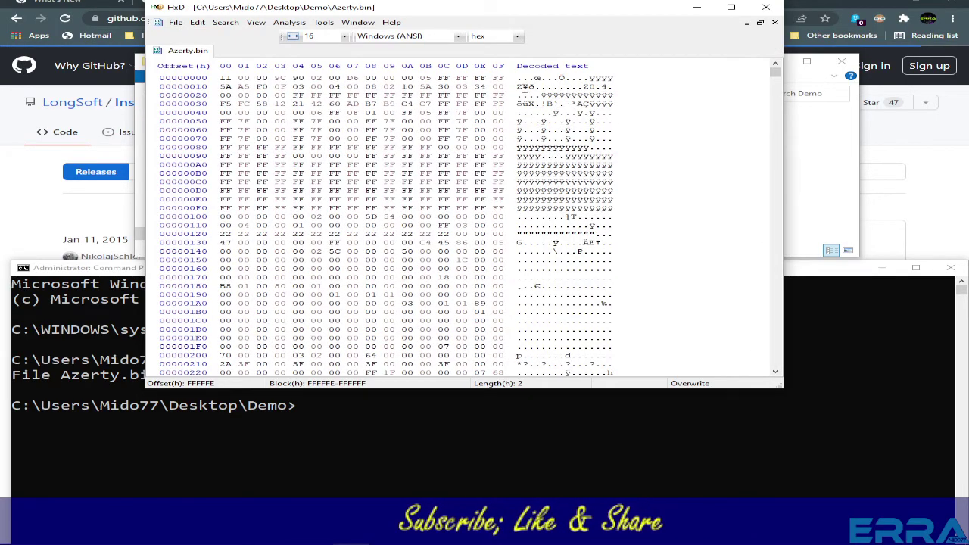
left_click_drag(535, 87, 590, 78)
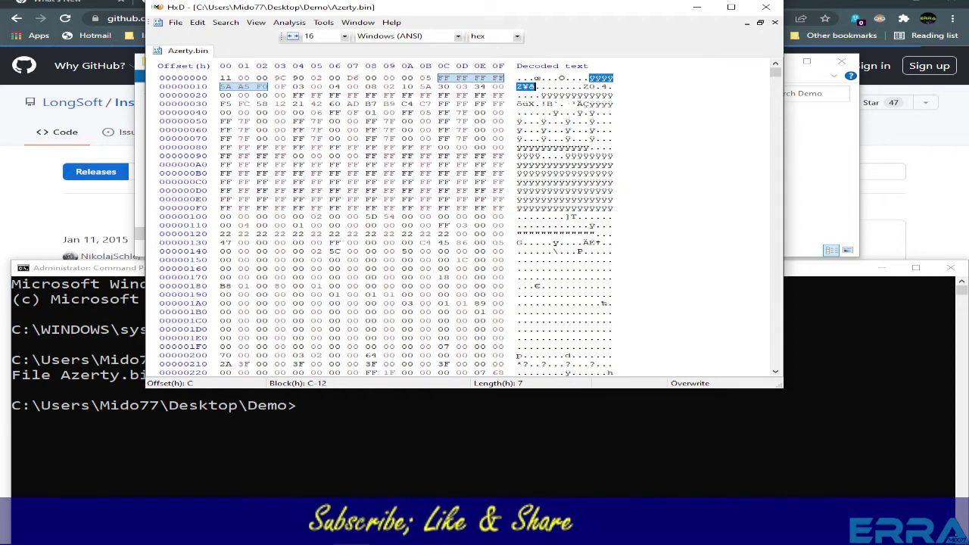
left_click(697, 10)
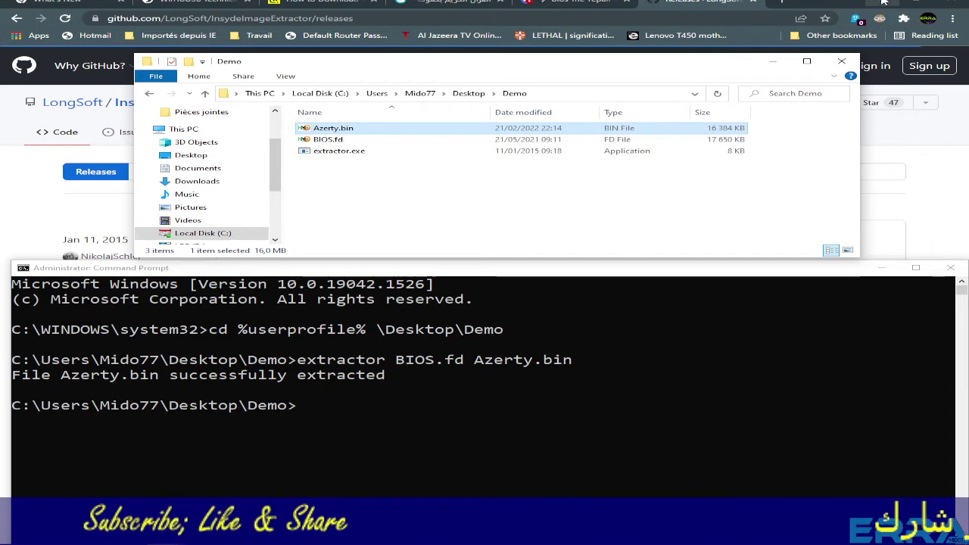
Check Azerty.bin in BPCheck: descriptor, ME 0001000–05fffff, BIOS 0600000–0ffffff regions
left_click(882, 3)
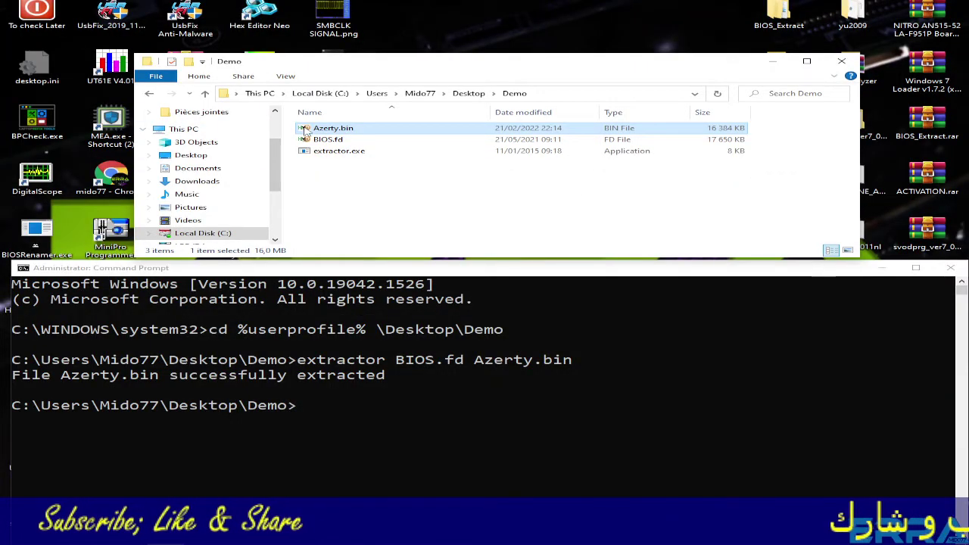
left_click_drag(305, 131, 43, 129)
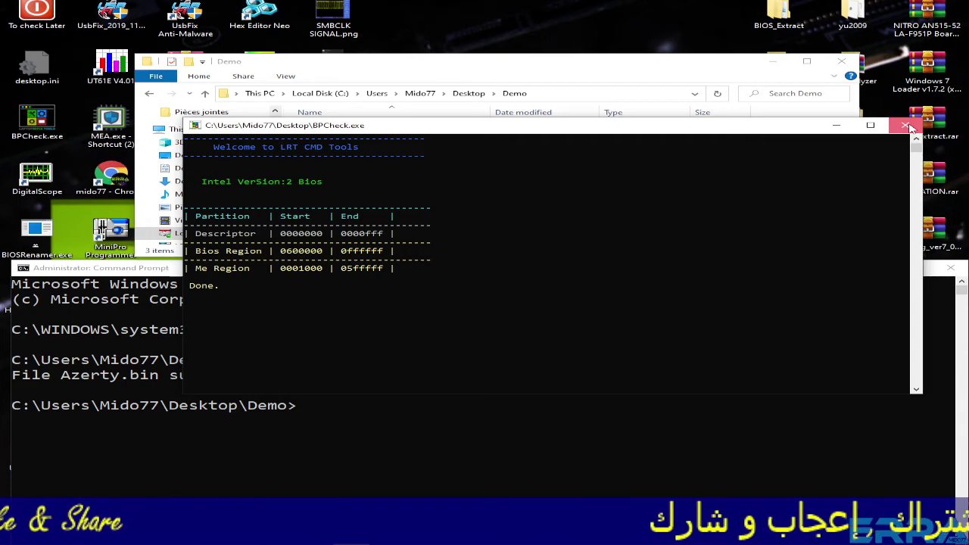
left_click(909, 127)
left_click(305, 131)
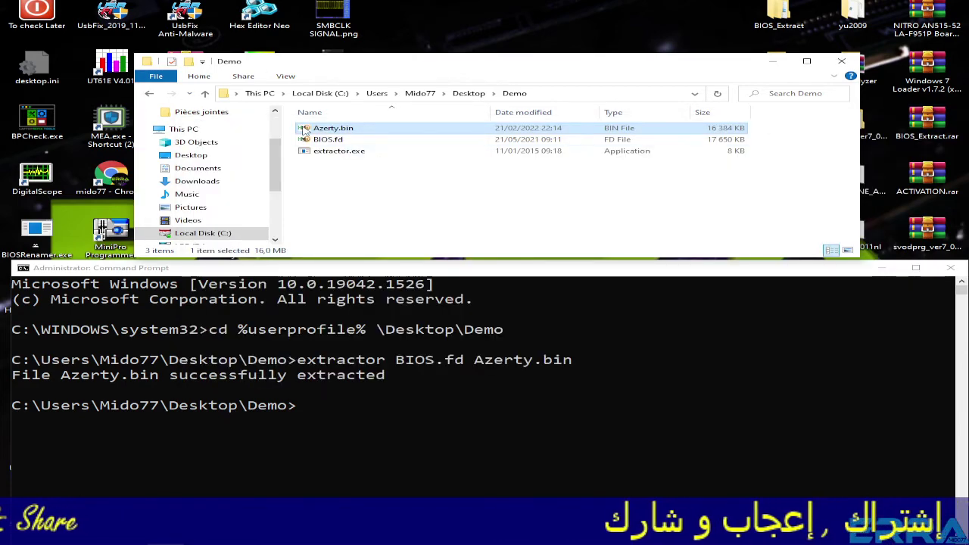
Run Azerty.bin through ME Analyzer, scroll through its report tables, and close it
left_click_drag(305, 131, 111, 120)
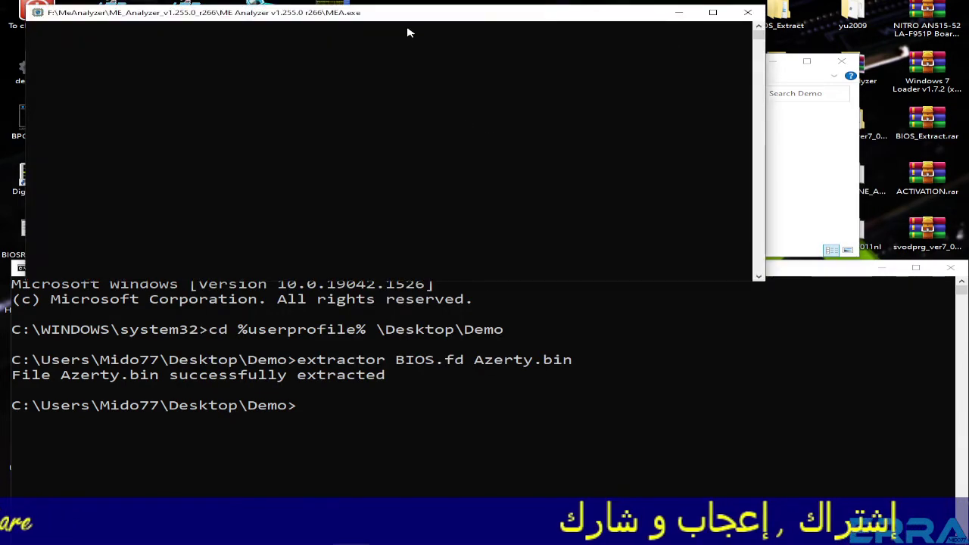
left_click_drag(407, 19, 483, 39)
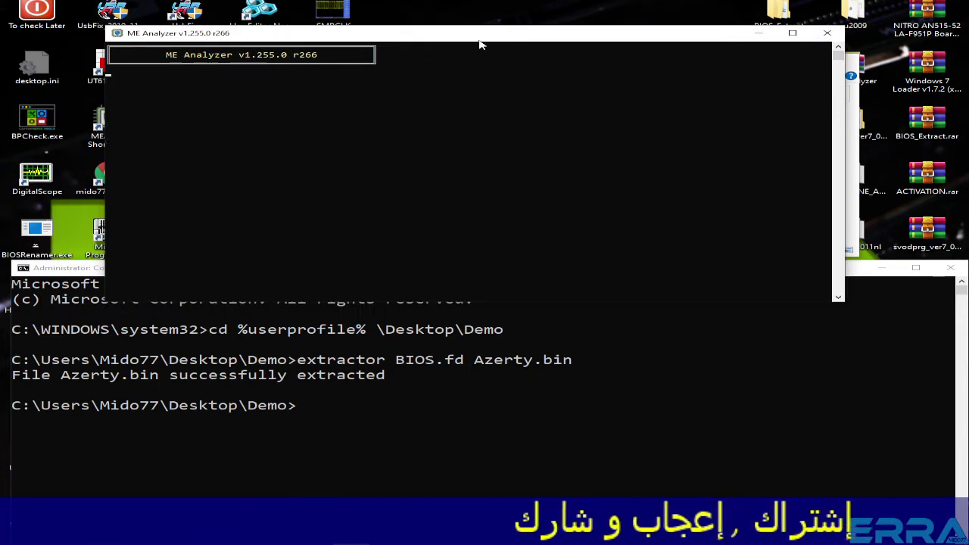
scroll(427, 210, "up", 7)
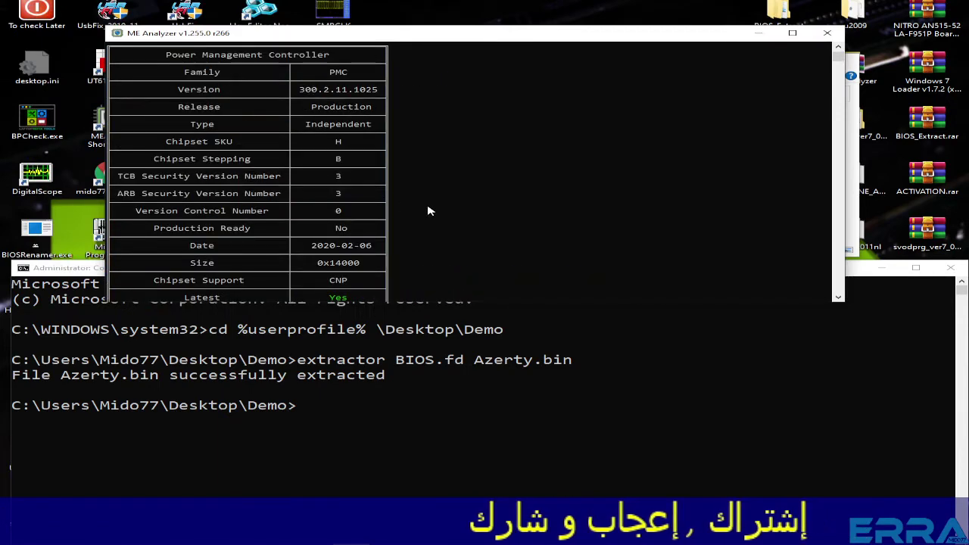
scroll(427, 210, "up", 3)
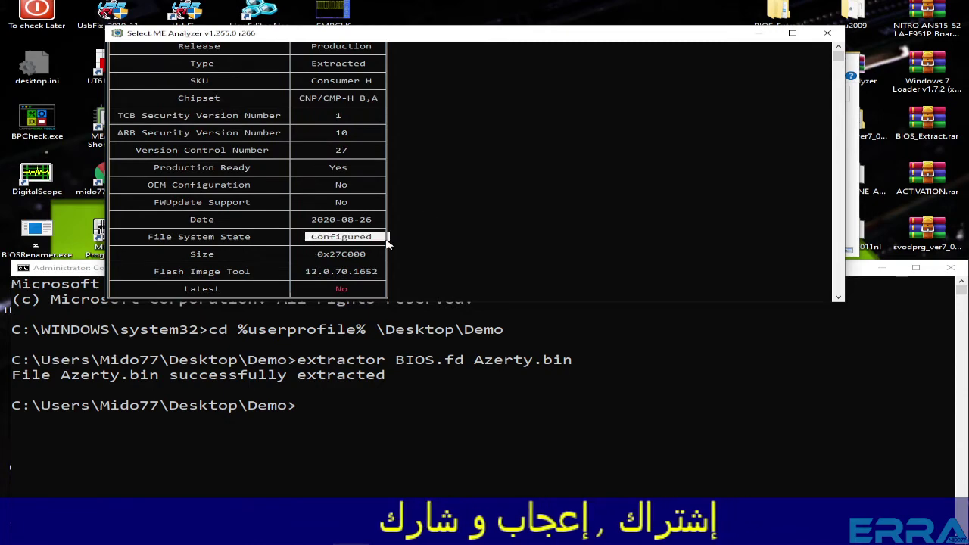
scroll(448, 225, "up", 2)
scroll(448, 226, "down", 10)
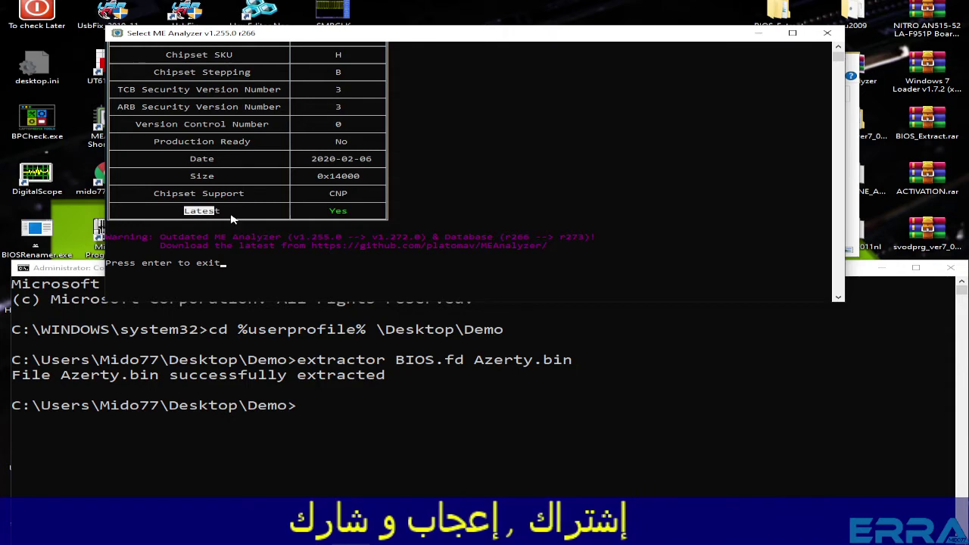
scroll(351, 194, "up", 10)
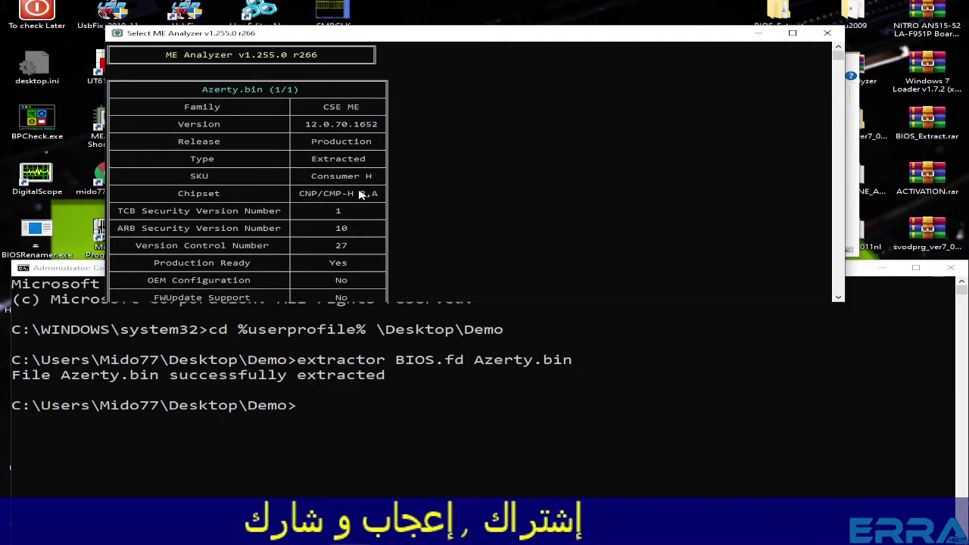
left_click(826, 34)
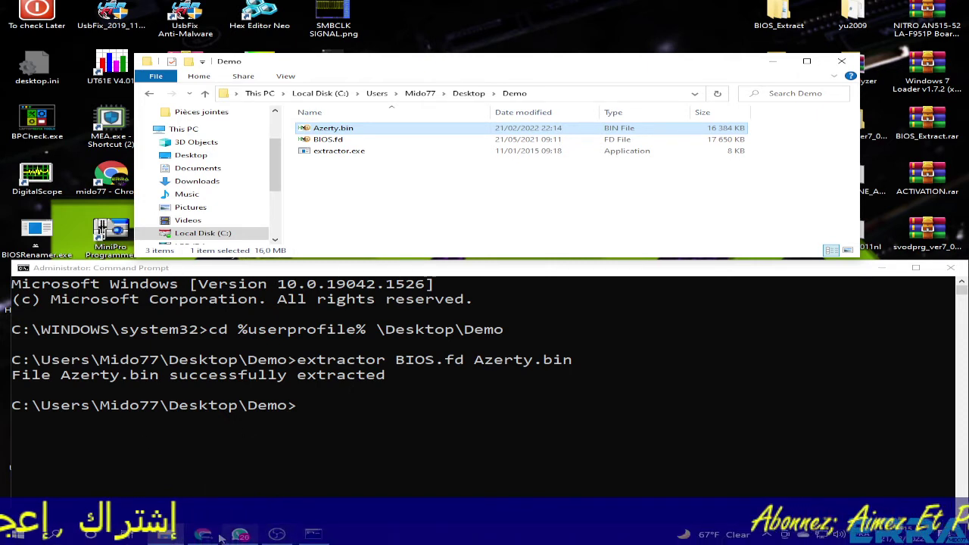
Bring Chrome forward on Discord's bios-me-repair-clean channel tab
left_click(203, 535)
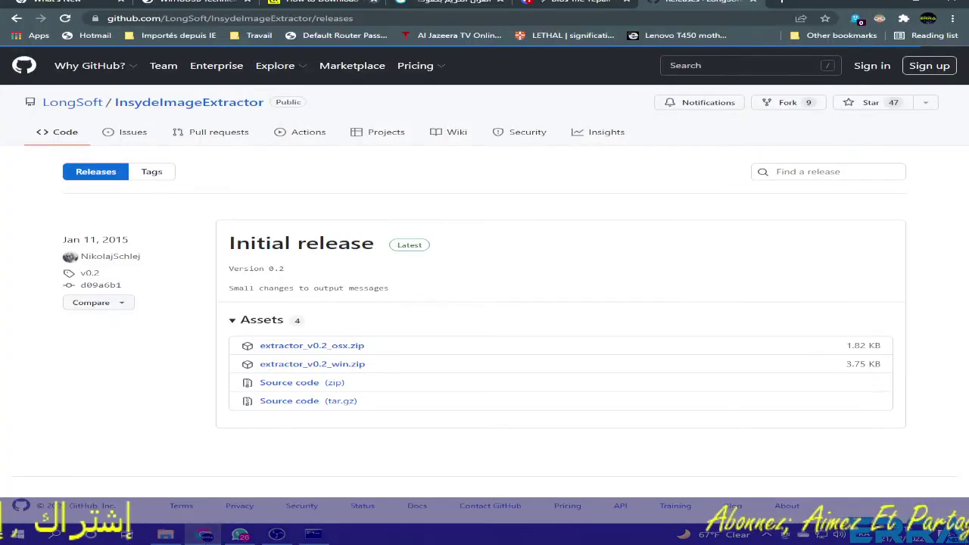
key("ctrl+shift+Tab")
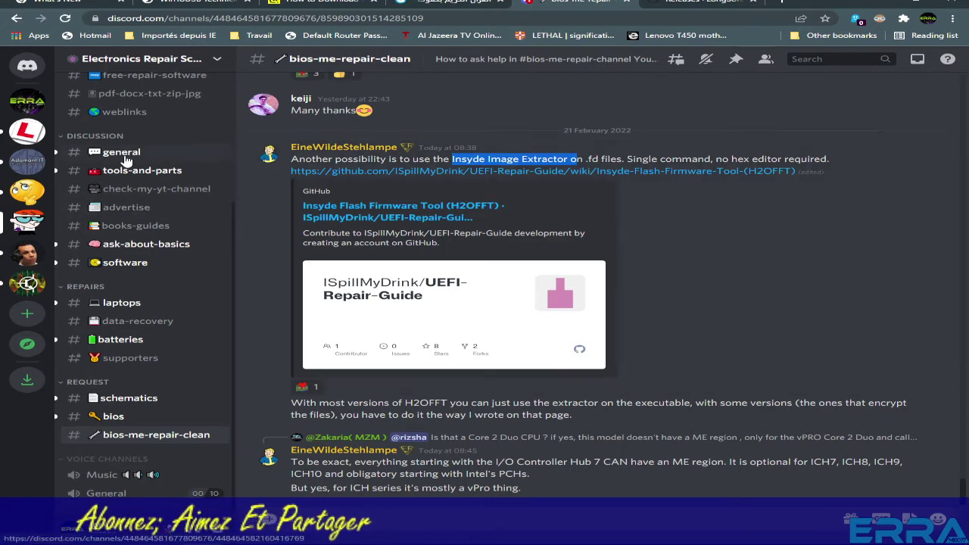
left_click(125, 154)
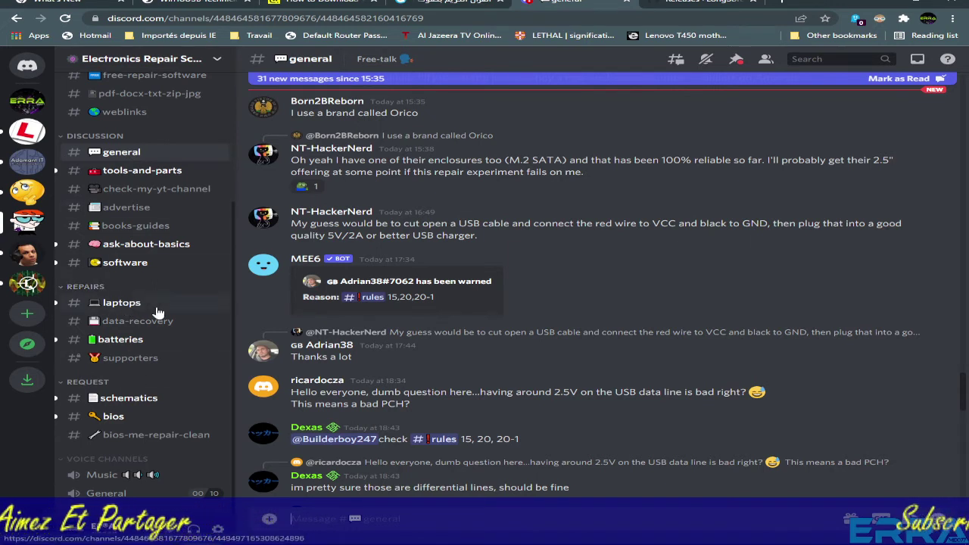
scroll(137, 228, "up", 3)
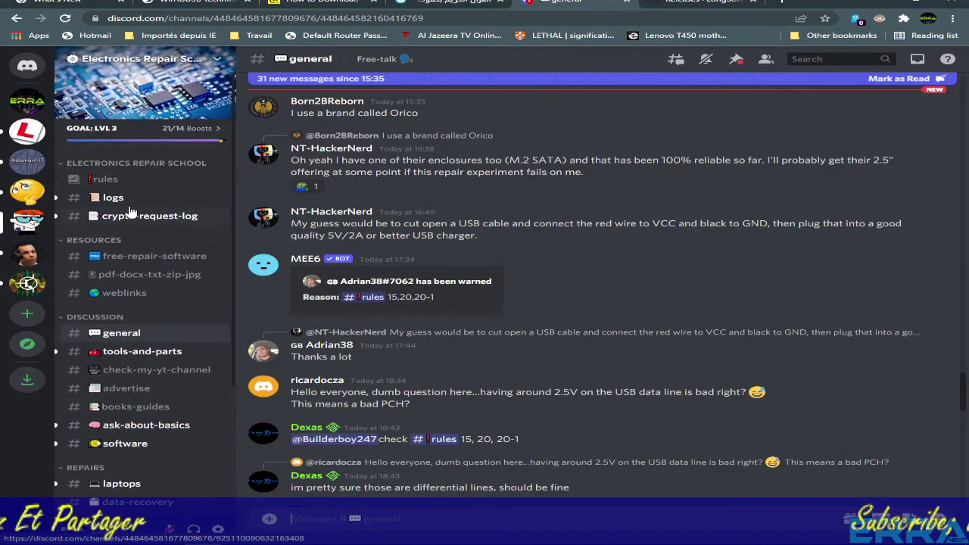
left_click(117, 180)
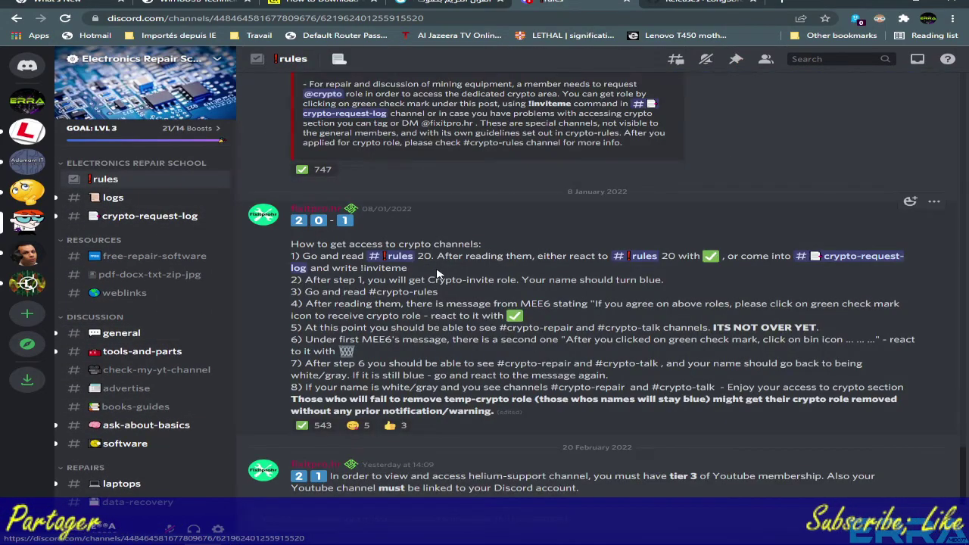
scroll(436, 274, "up", 15)
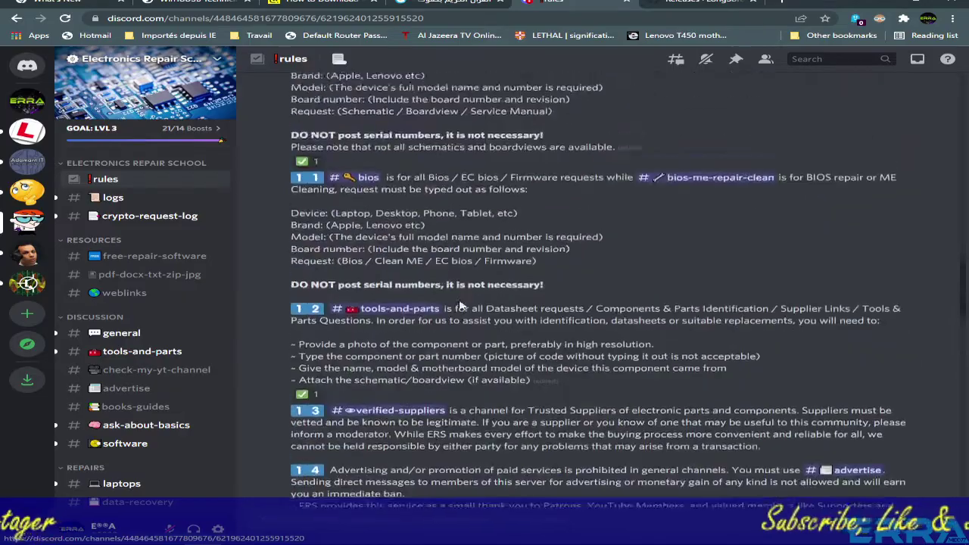
scroll(461, 305, "up", 20)
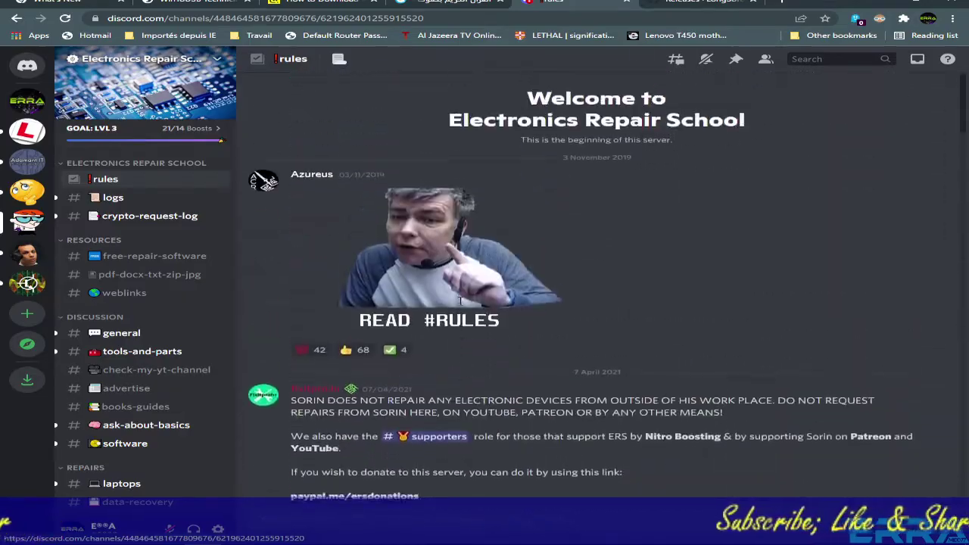
scroll(459, 303, "down", 10)
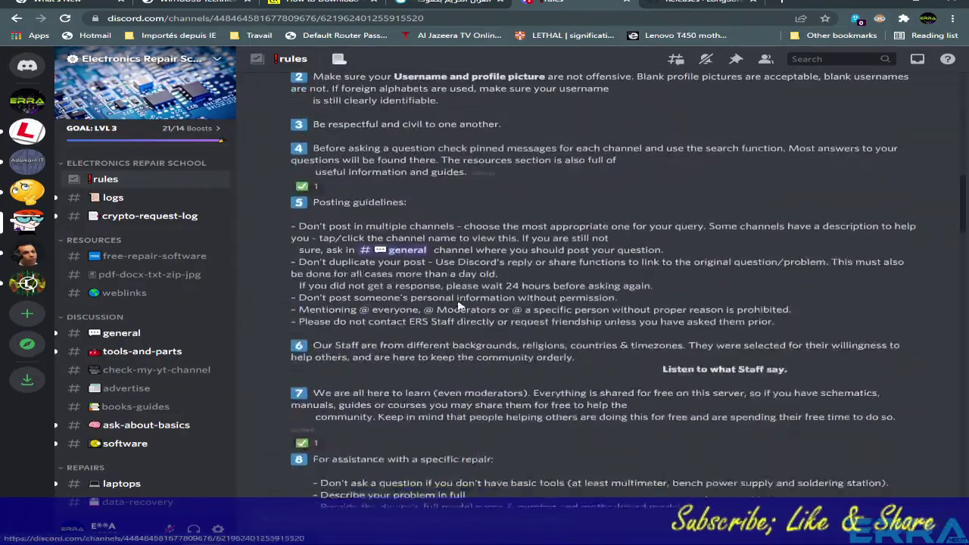
scroll(460, 305, "down", 20)
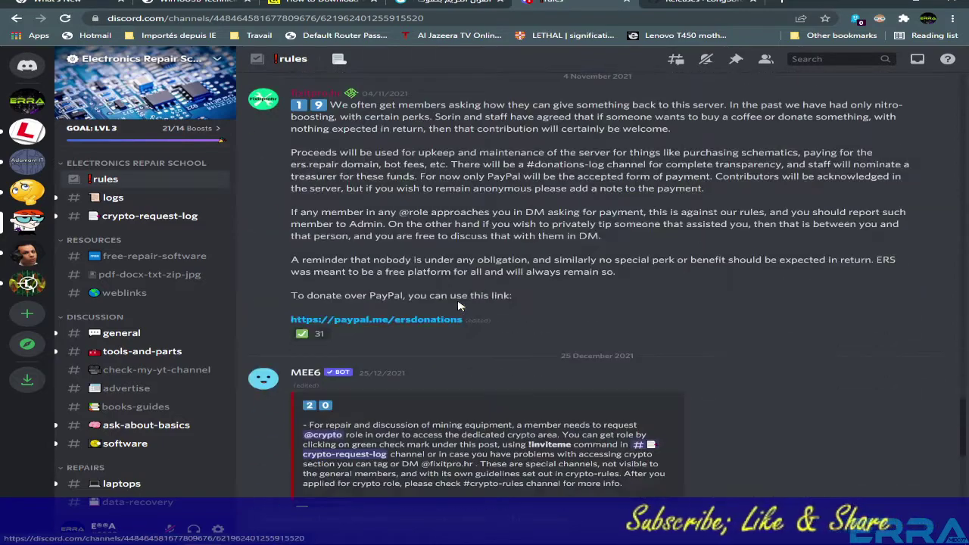
scroll(458, 305, "down", 5)
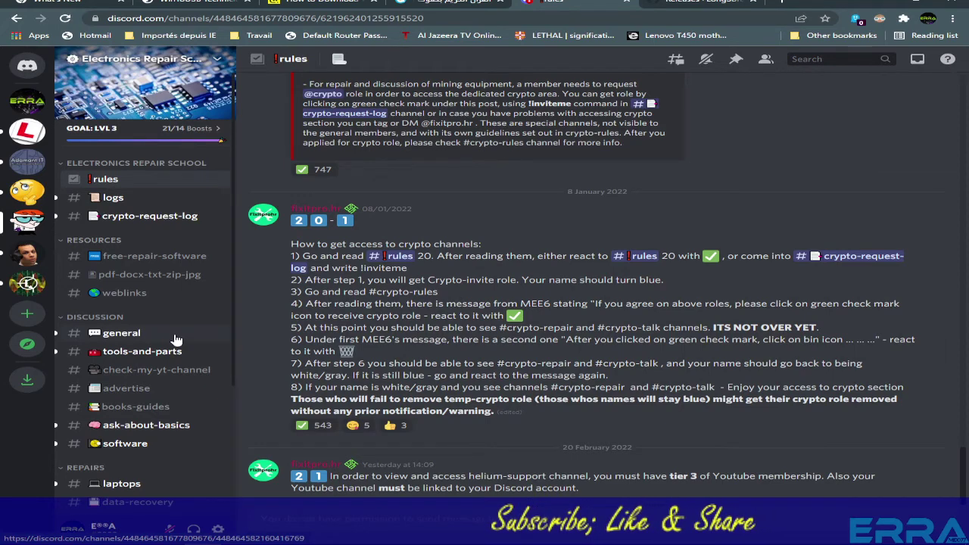
scroll(166, 340, "down", 5)
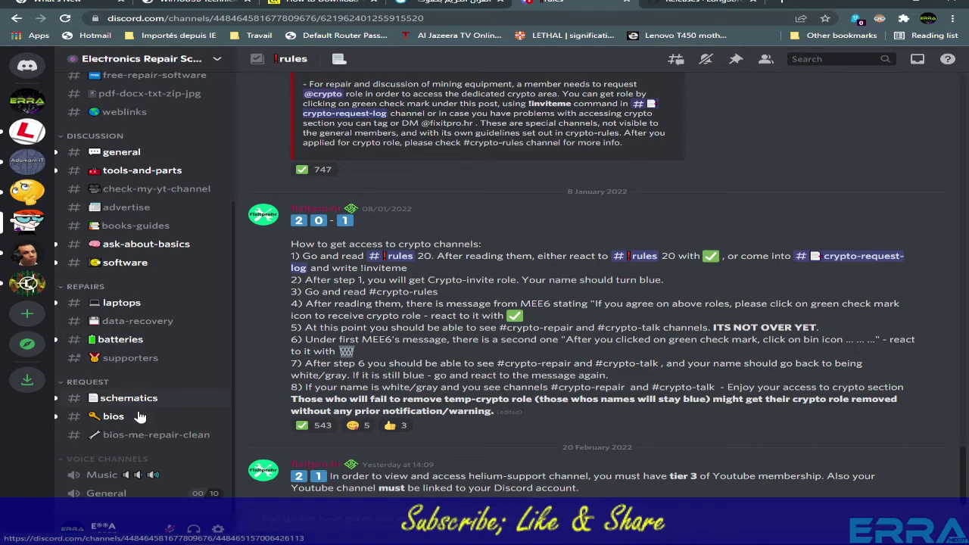
Return to Discord's bios-me-repair-clean channel and bring the Command Prompt window to the front
left_click(140, 434)
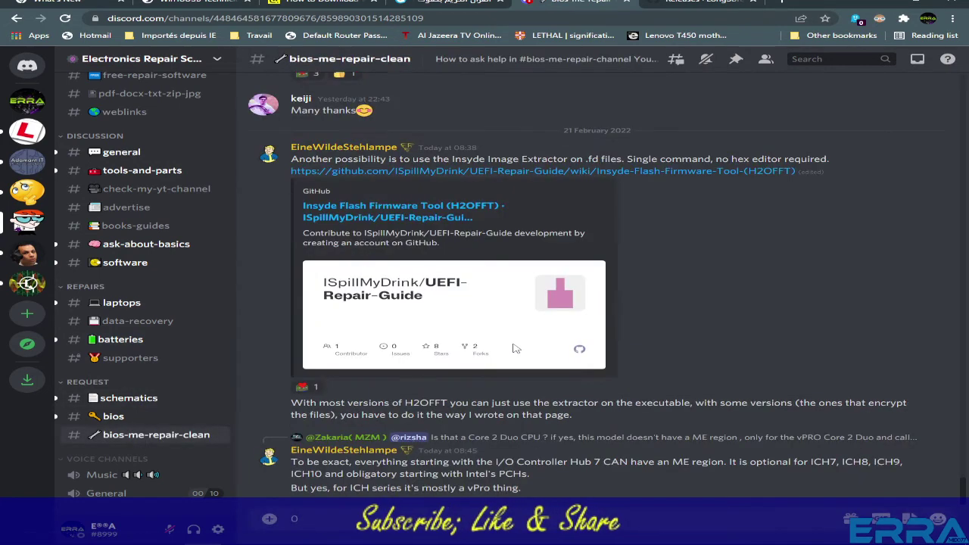
mouse_move(291, 538)
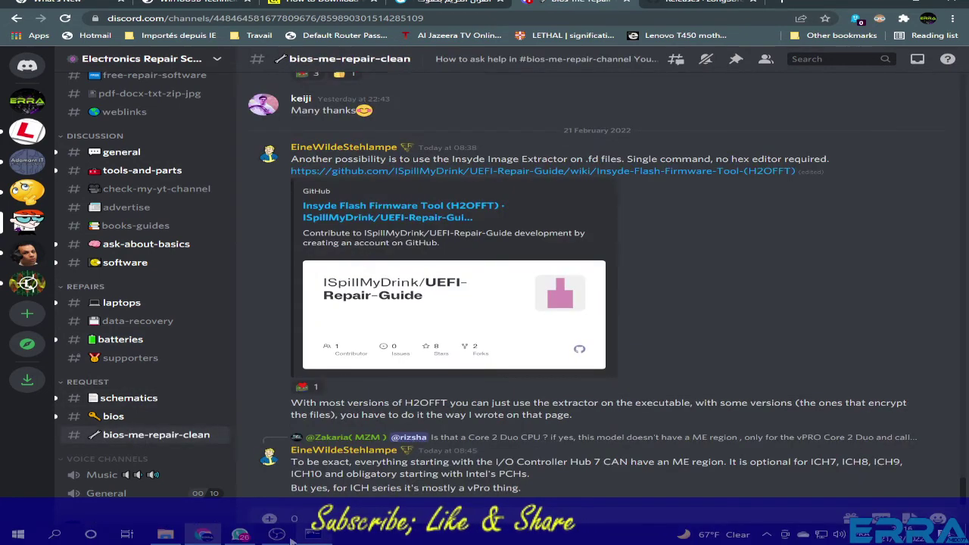
left_click(315, 536)
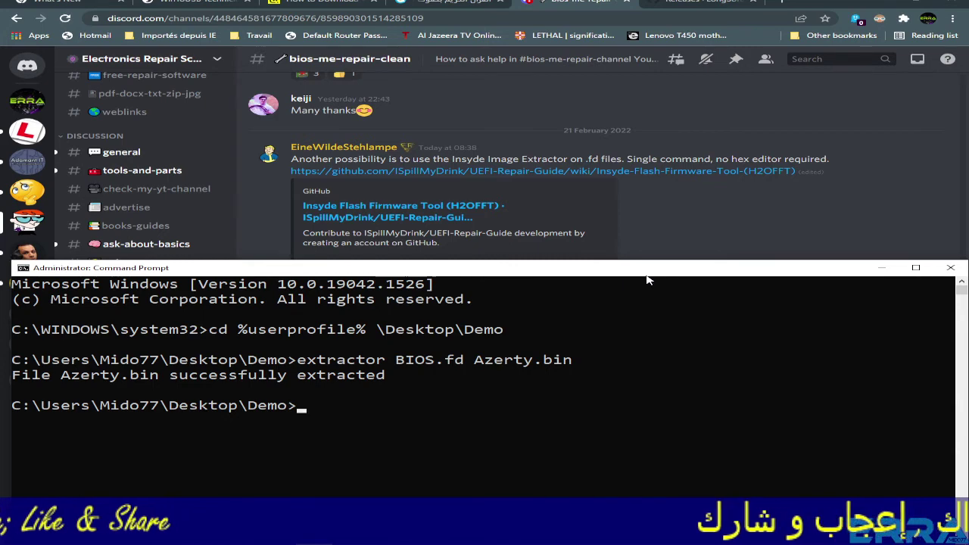
Toggle between Discord and Command Prompt, leaving the Azerty.bin extraction result restored on top
left_click(572, 3)
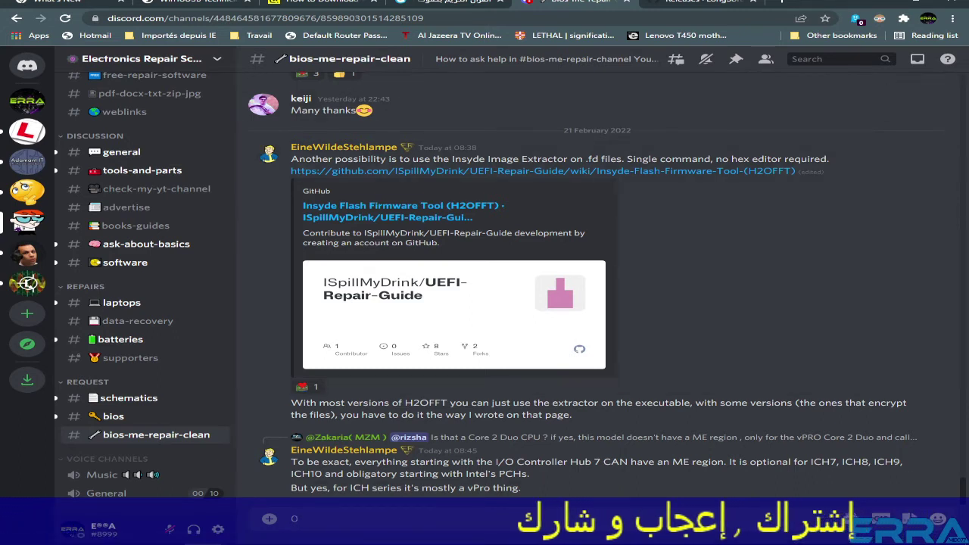
mouse_move(308, 534)
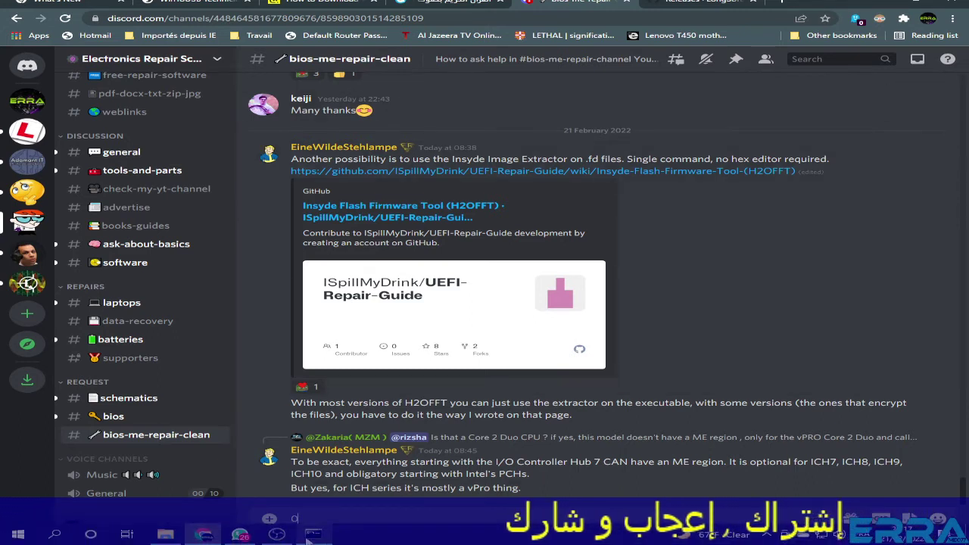
left_click(323, 537)
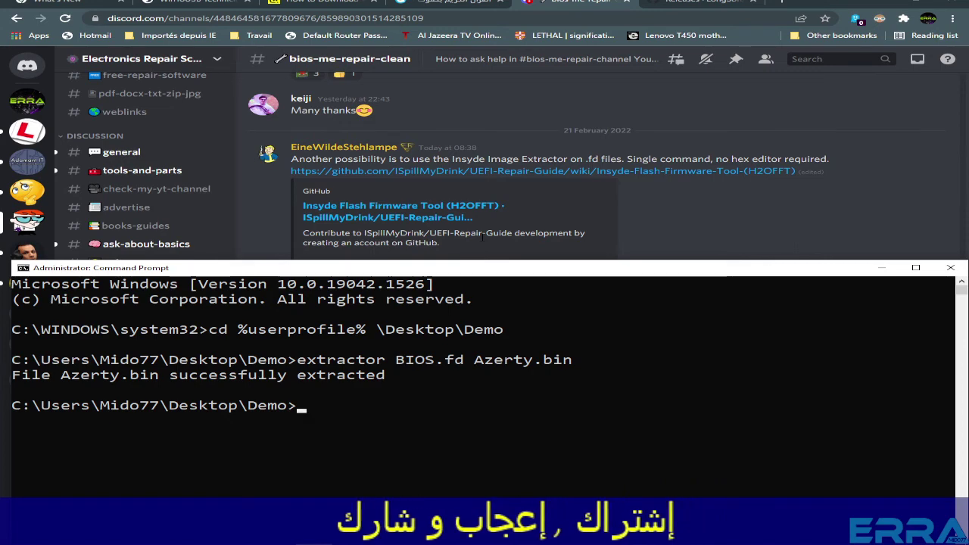
left_click(566, 1)
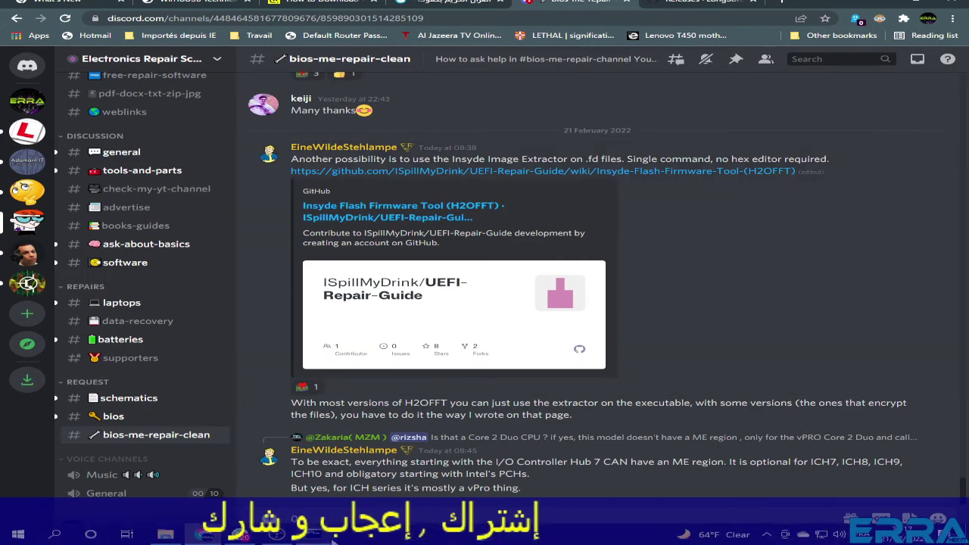
left_click(318, 537)
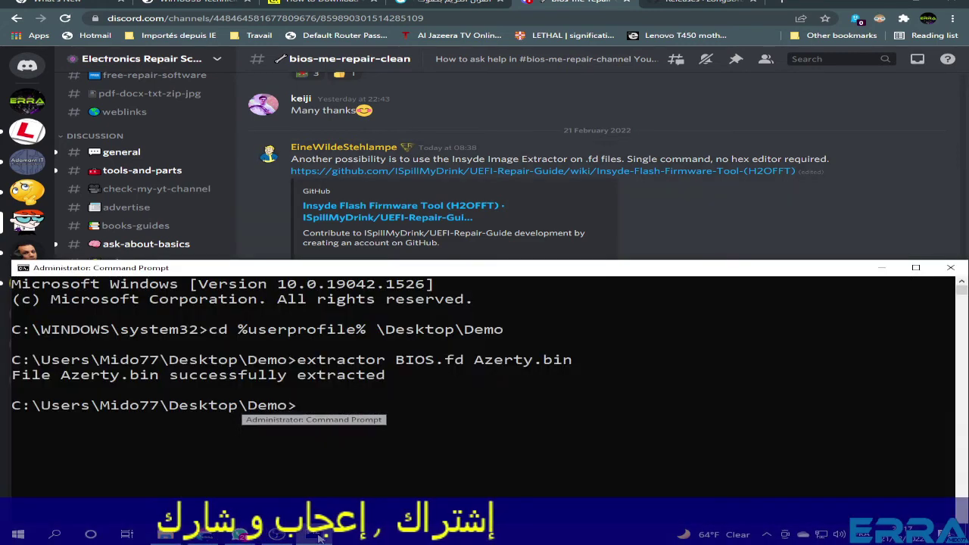